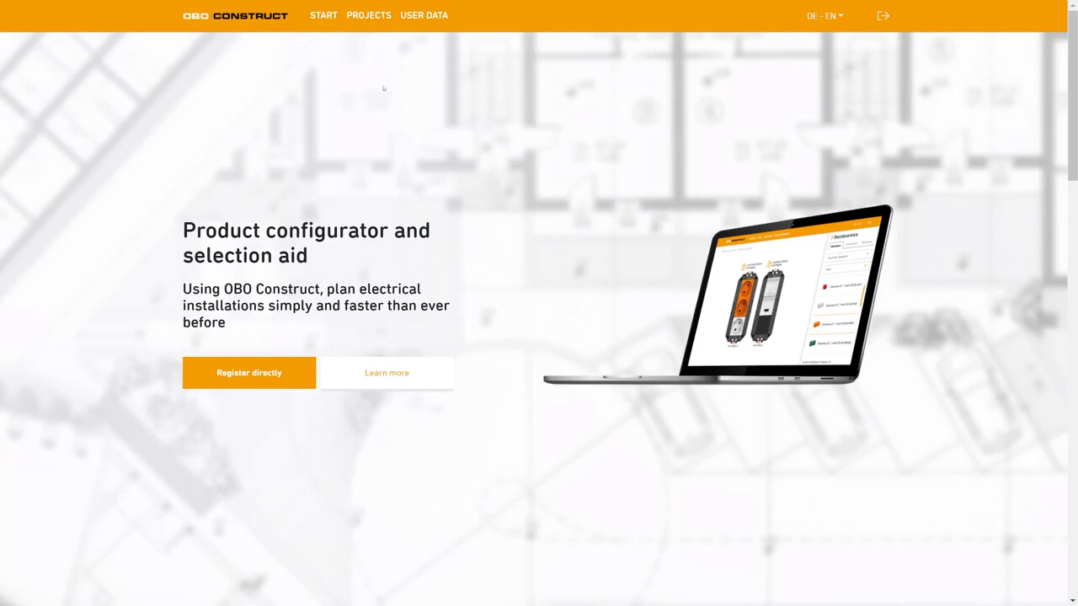
# Go to the OBO Construct homepage dashboard from START in the top navigation bar
pyautogui.click(322, 18)
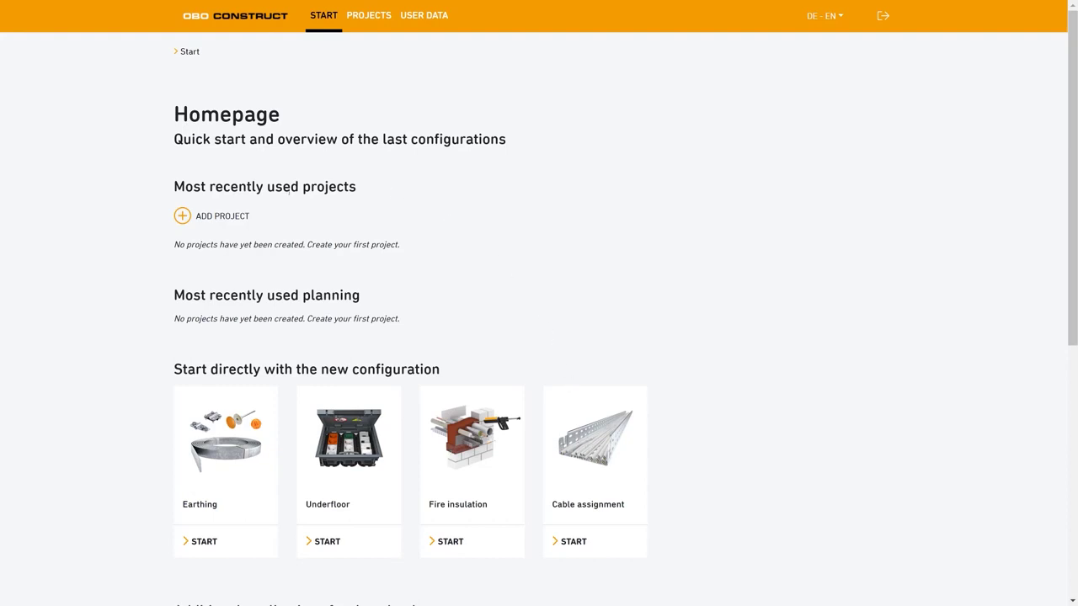
# Add a new project and name it 'Trainstation'
pyautogui.click(229, 217)
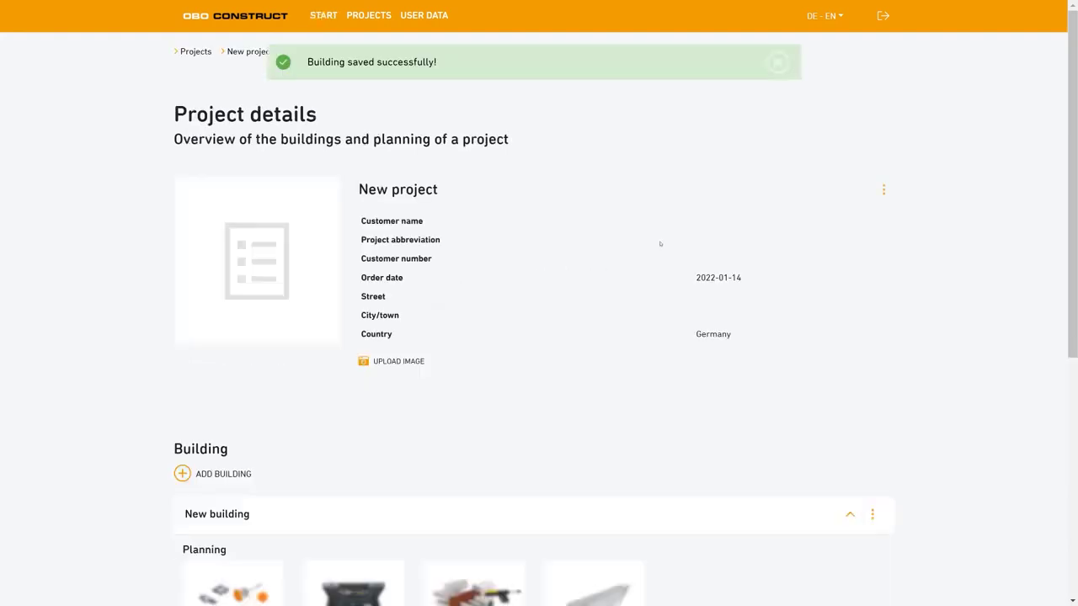
pyautogui.click(614, 189)
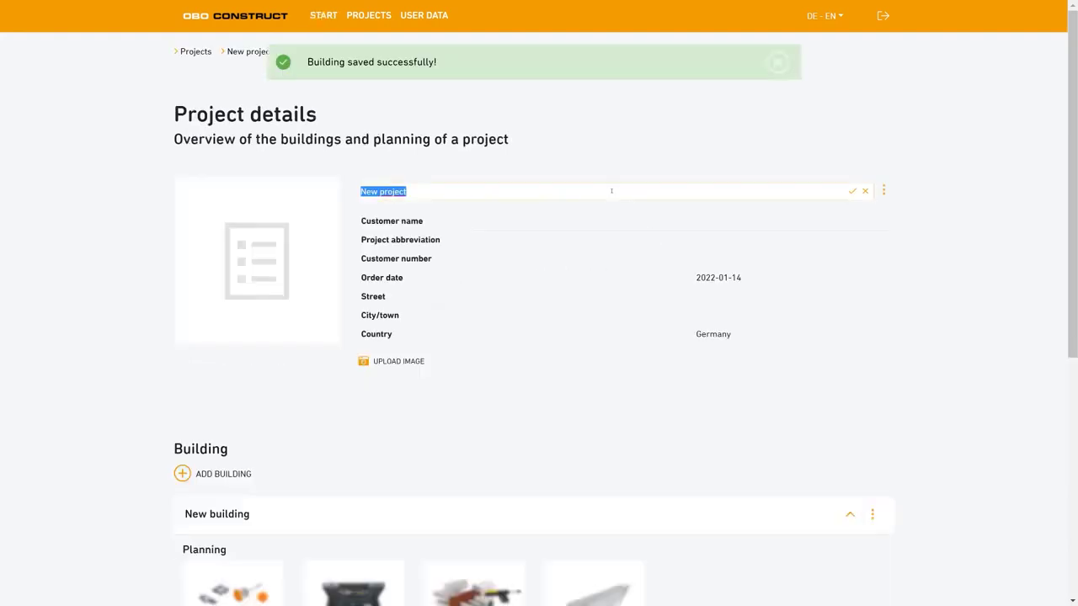
pyautogui.write('Trainstation')
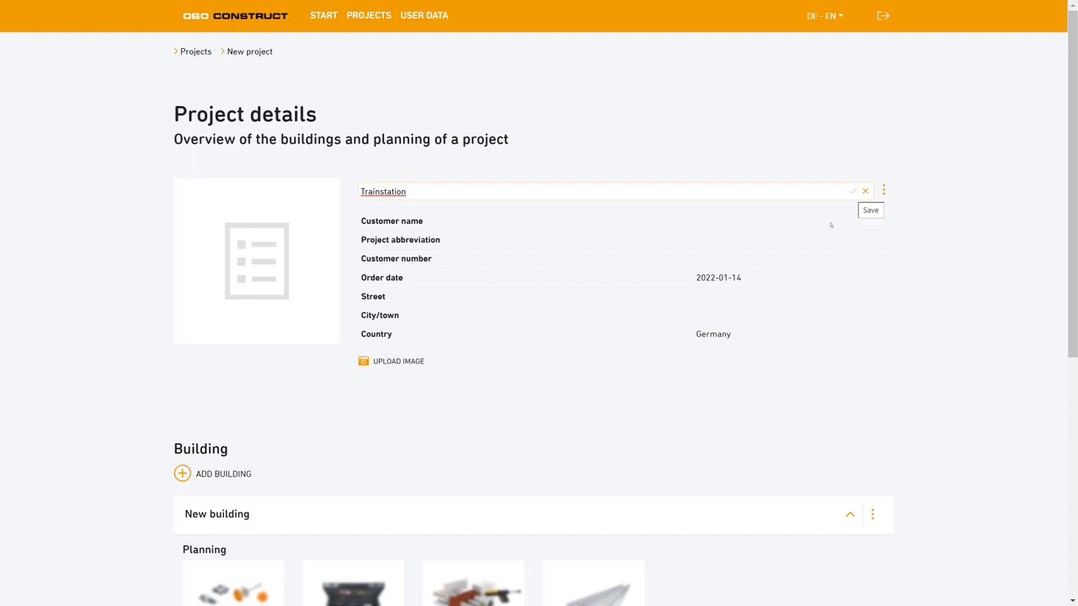
pyautogui.press('Return')
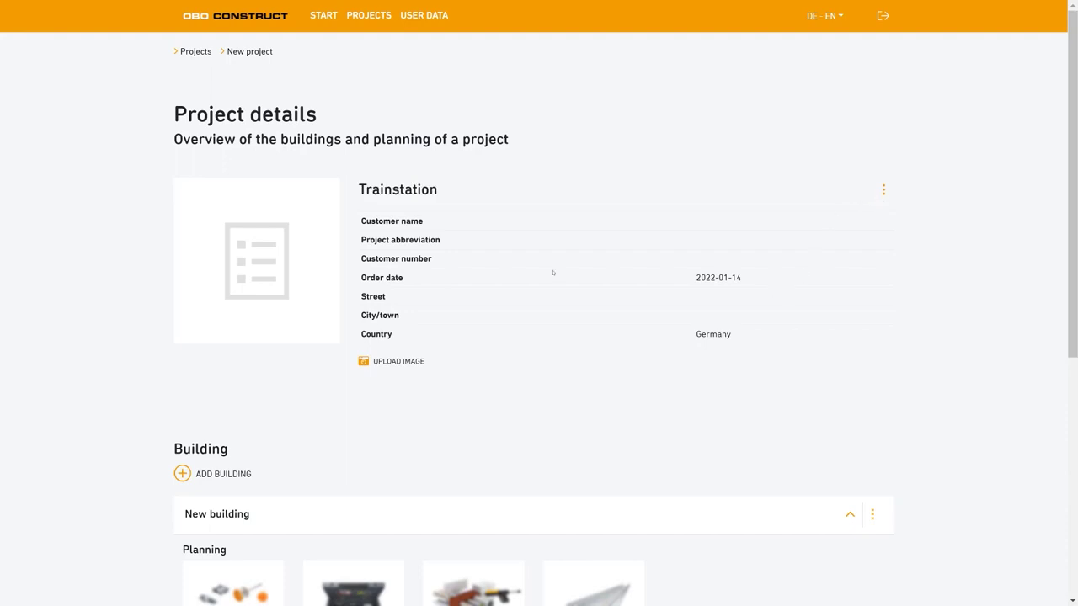
# Rename the project's building from 'New building' to 'Entrance hall'
pyautogui.scroll(-2, 315, 330)
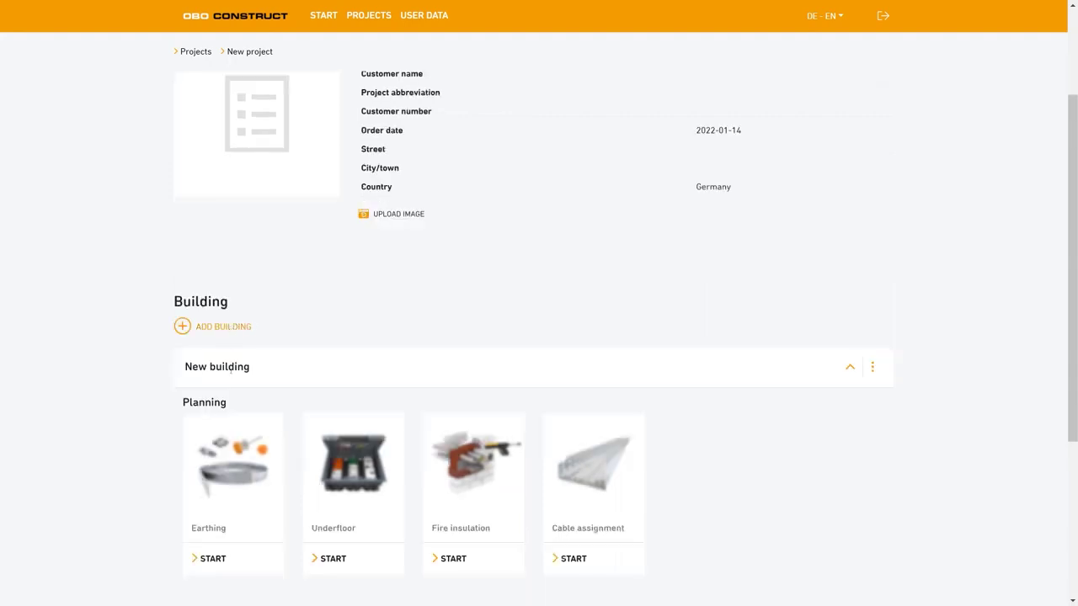
pyautogui.click(249, 369)
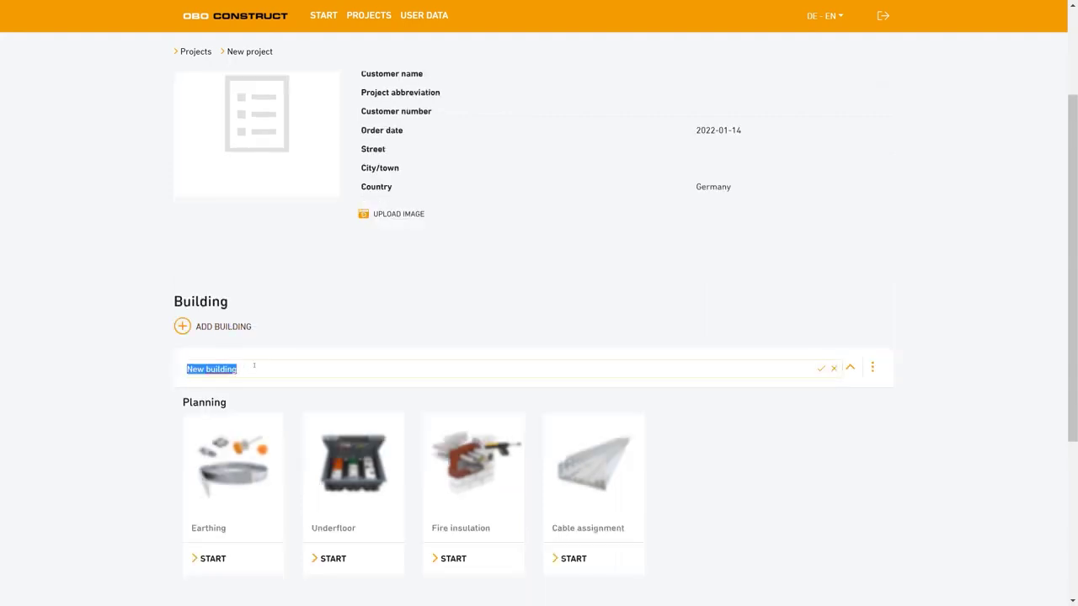
pyautogui.write('Entrance hall')
pyautogui.click(820, 371)
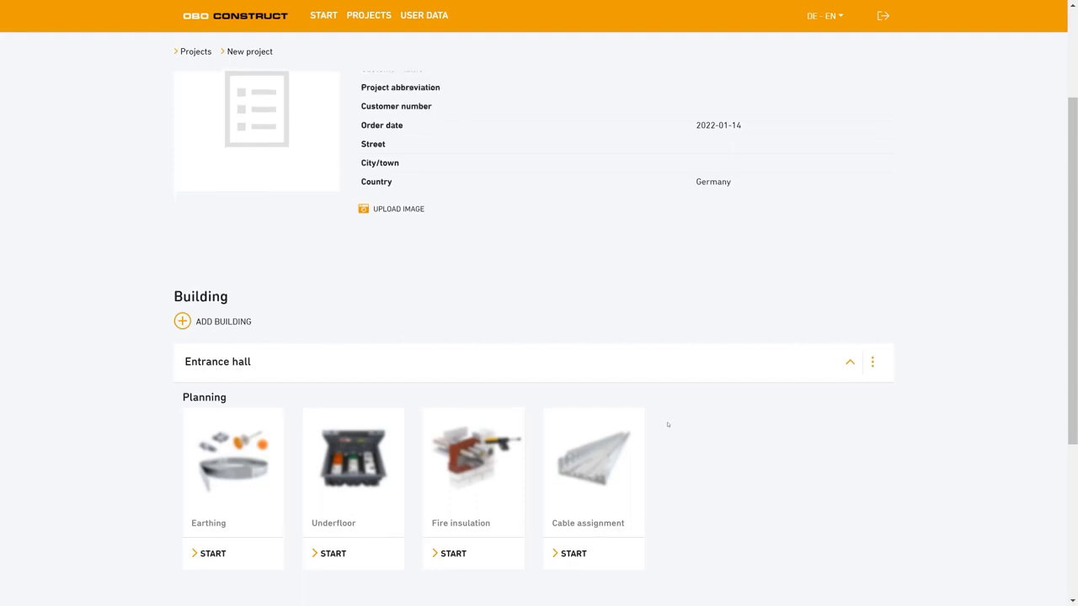
pyautogui.scroll(-2, 668, 424)
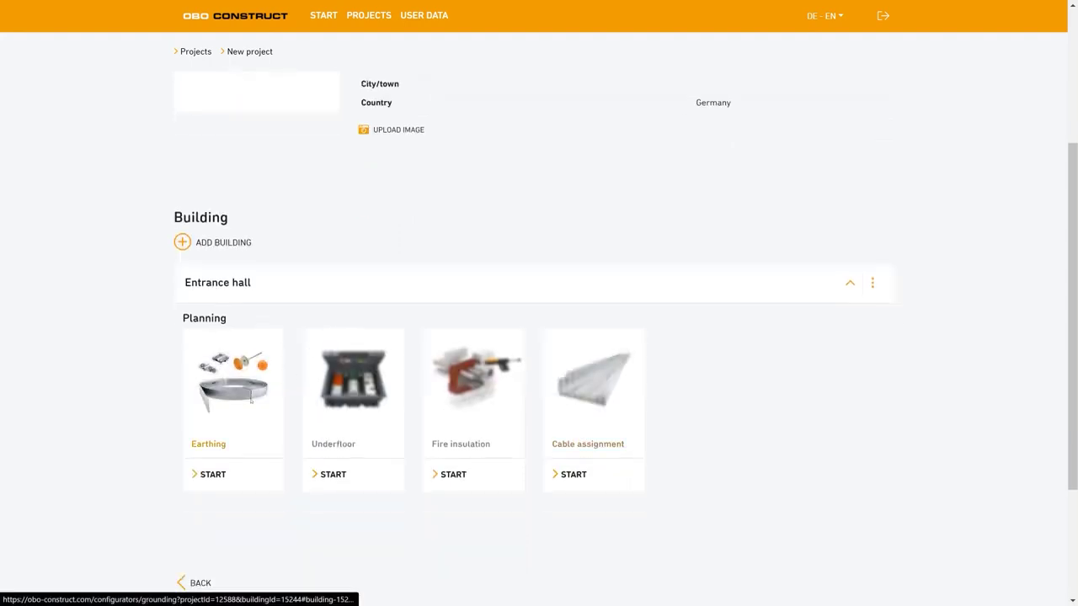
# Start Earthing planning and set the building length and width to 20 m
pyautogui.click(236, 394)
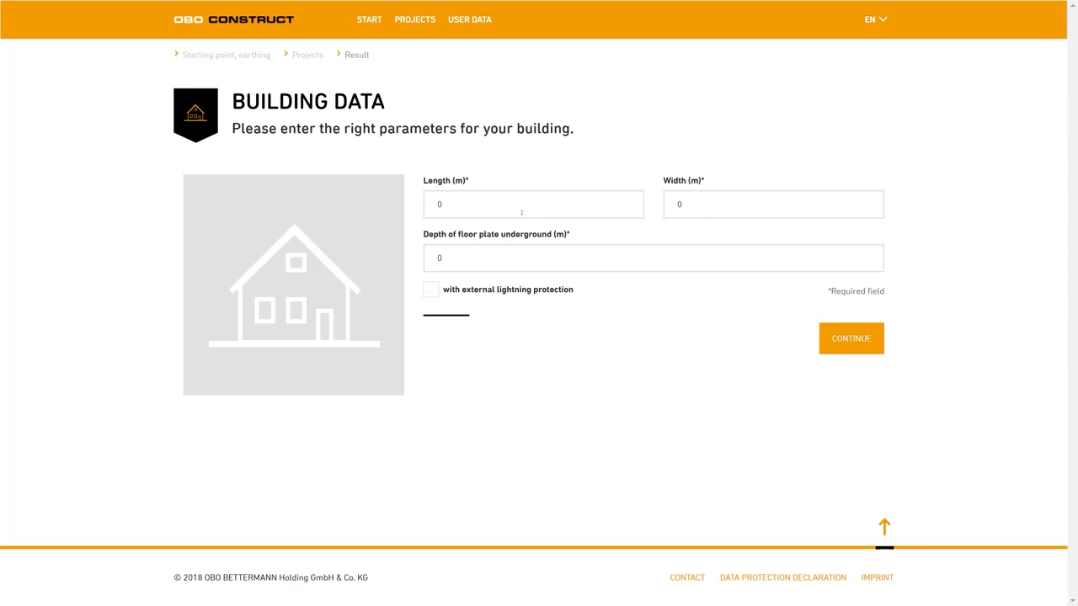
pyautogui.click(517, 208)
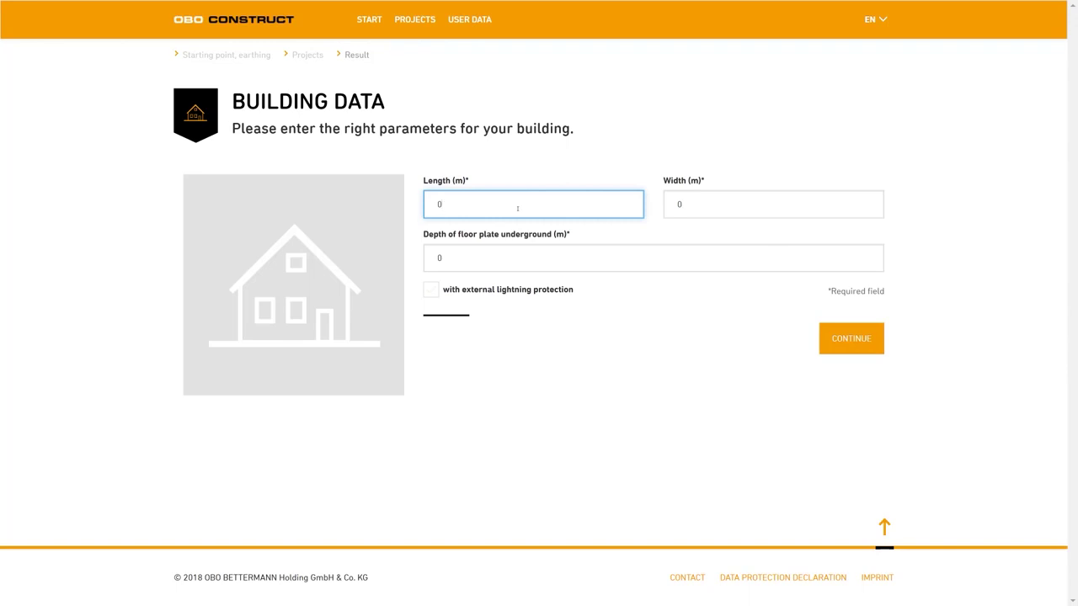
pyautogui.press('BackSpace')
pyautogui.write('20')
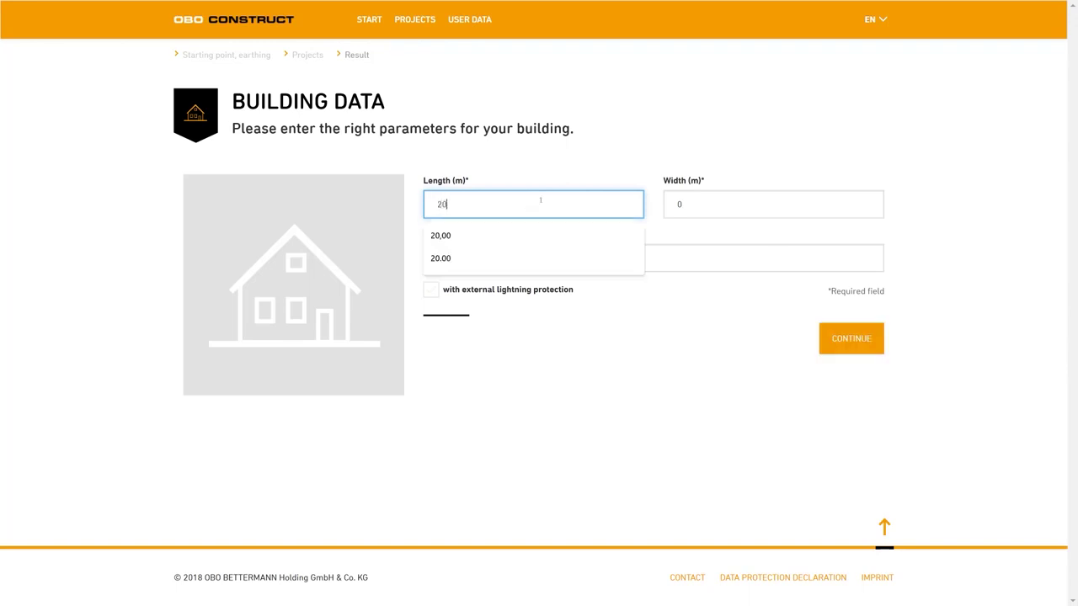
pyautogui.click(722, 204)
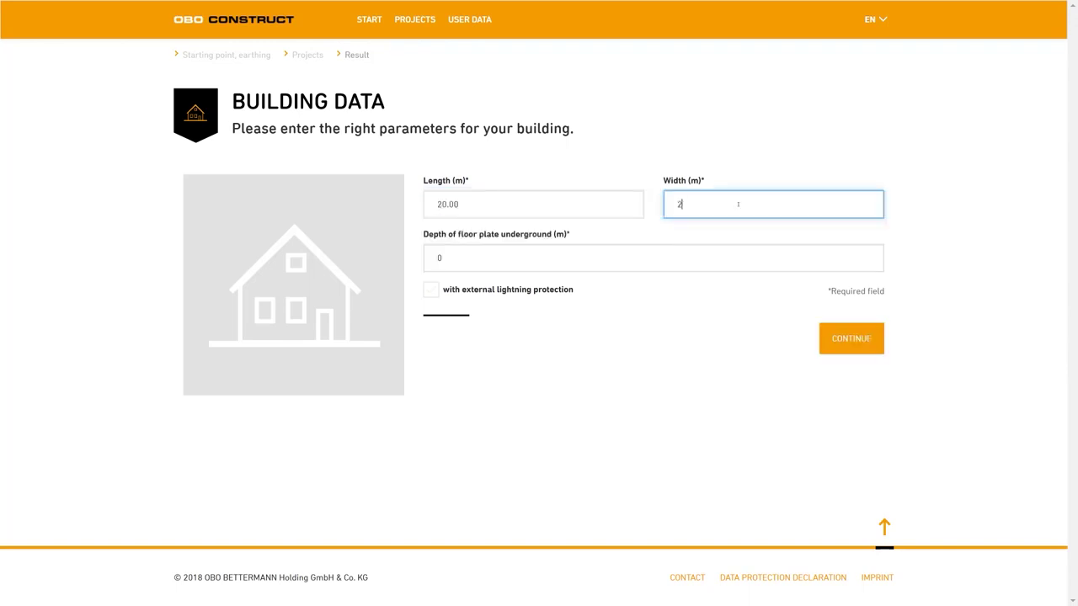
pyautogui.press('BackSpace')
pyautogui.press('Down')
pyautogui.press('Escape')
# Set the floor plate depth to 2.50 m and submit the building dimensions
pyautogui.click(493, 262)
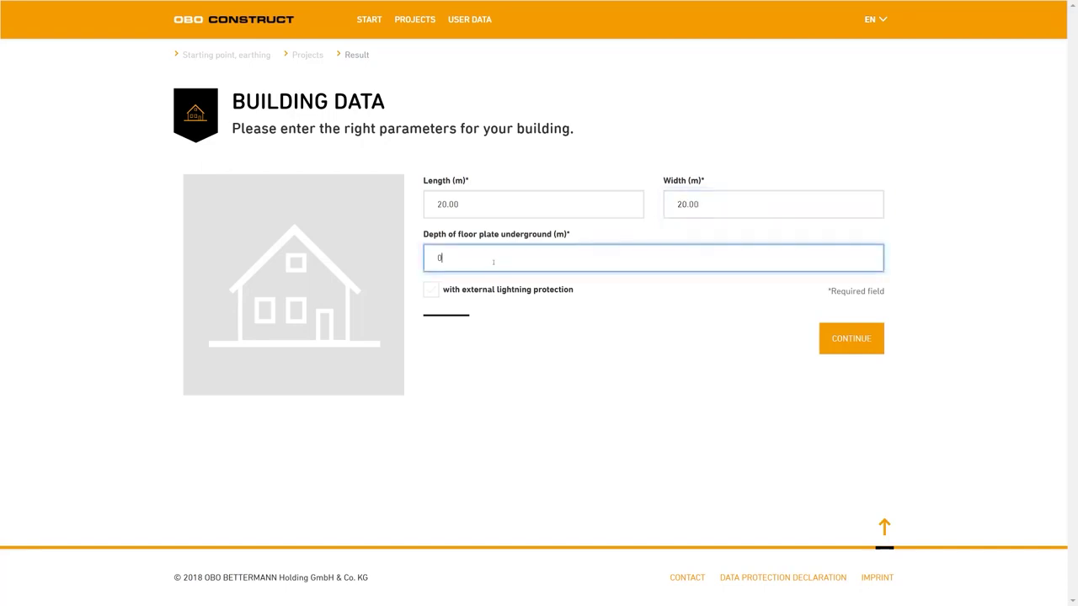
pyautogui.press('BackSpace')
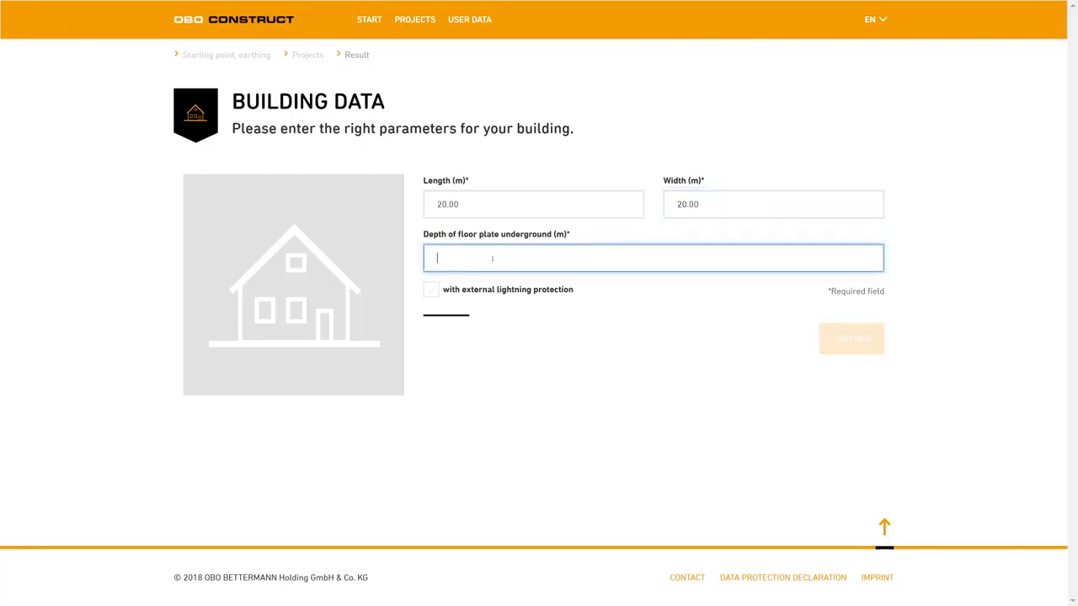
pyautogui.write('2.5')
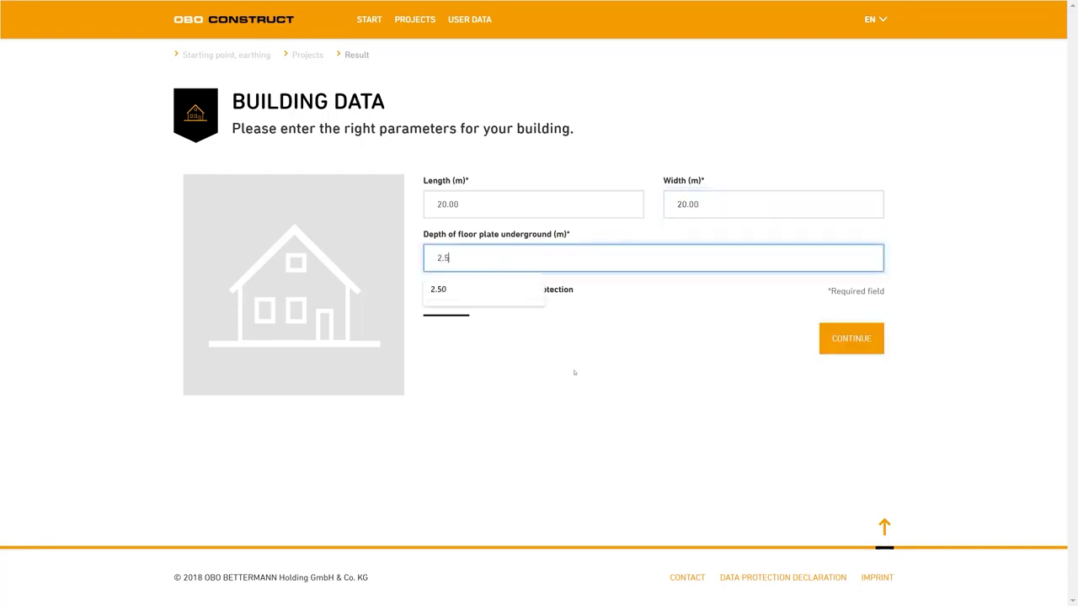
pyautogui.click(569, 373)
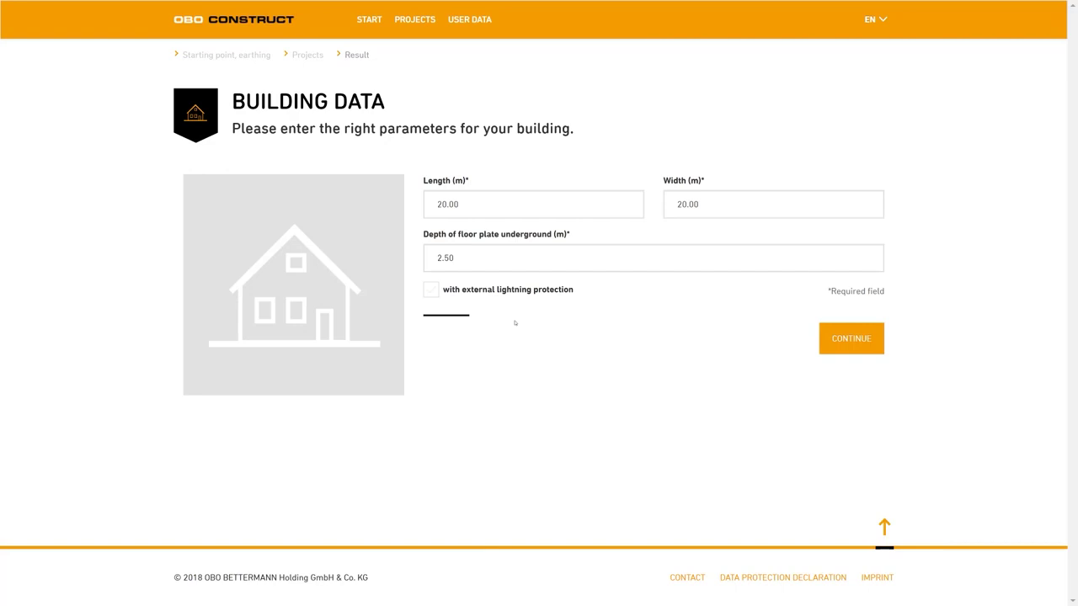
pyautogui.click(852, 338)
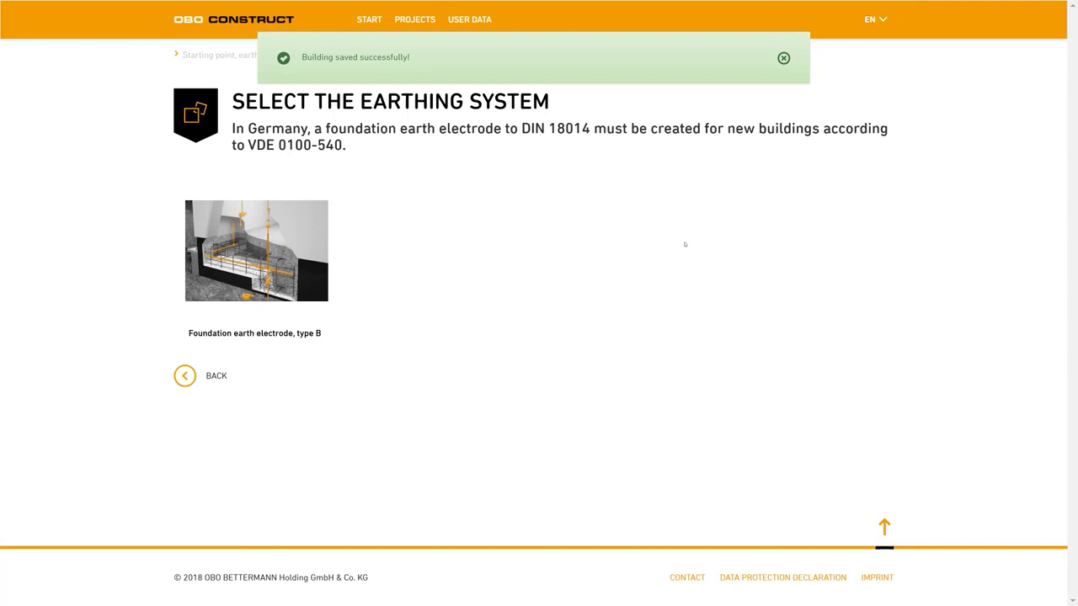
# Choose Foundation earth electrode type B, answering yes to increased transition resistance and reinforced foundation
pyautogui.click(335, 240)
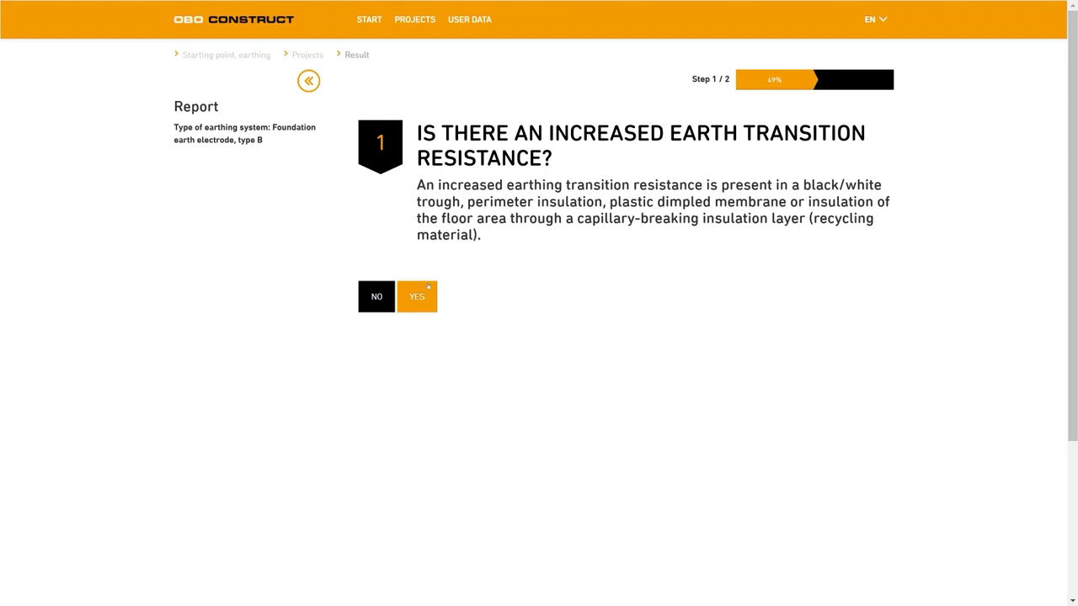
pyautogui.click(425, 297)
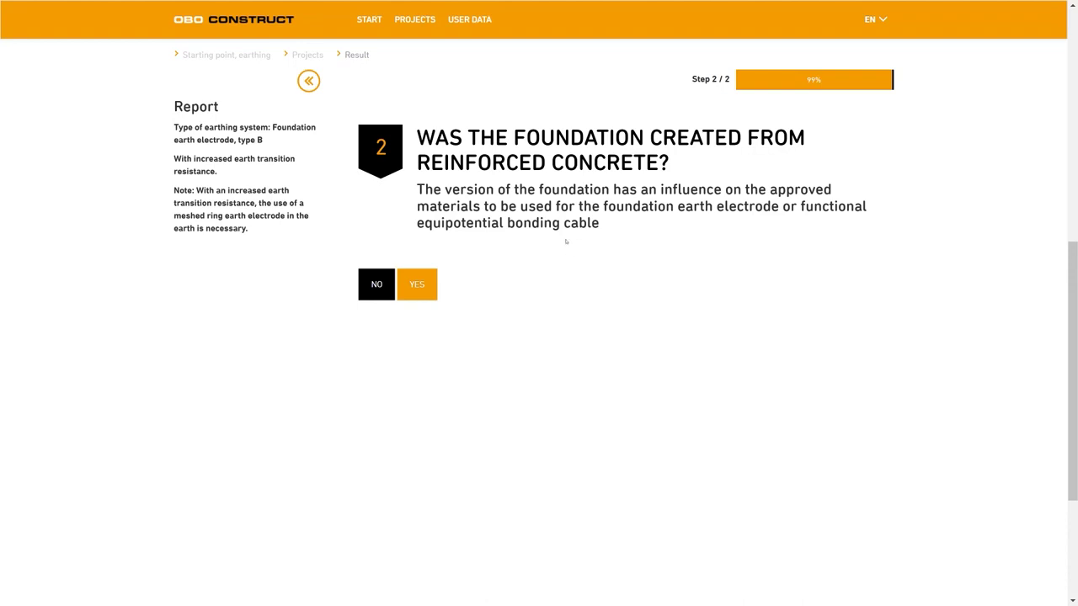
pyautogui.click(420, 285)
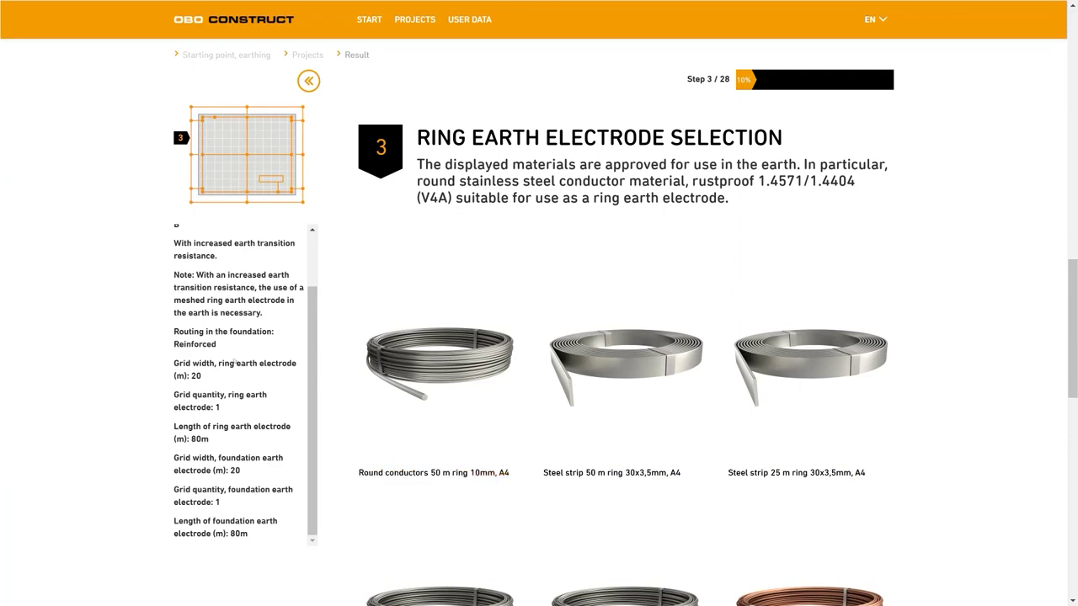
# Select Round conductors 50 m ring 10mm, A4 as the ring earth electrode and continue
pyautogui.scroll(2, 238, 370)
pyautogui.scroll(-2, 241, 385)
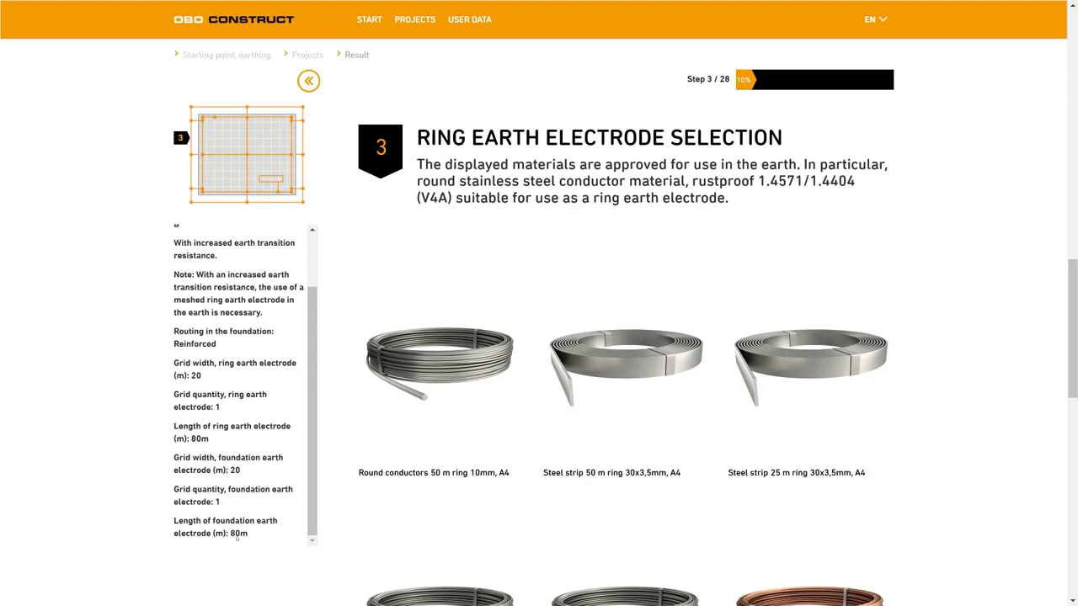
pyautogui.moveTo(237, 537); pyautogui.dragTo(353, 485)
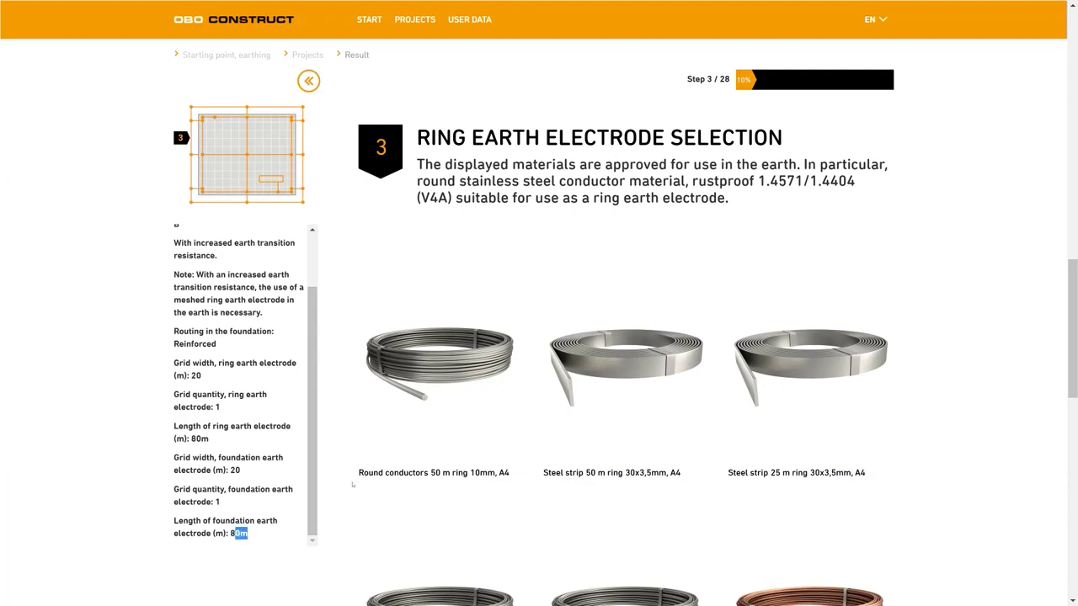
pyautogui.click(413, 272)
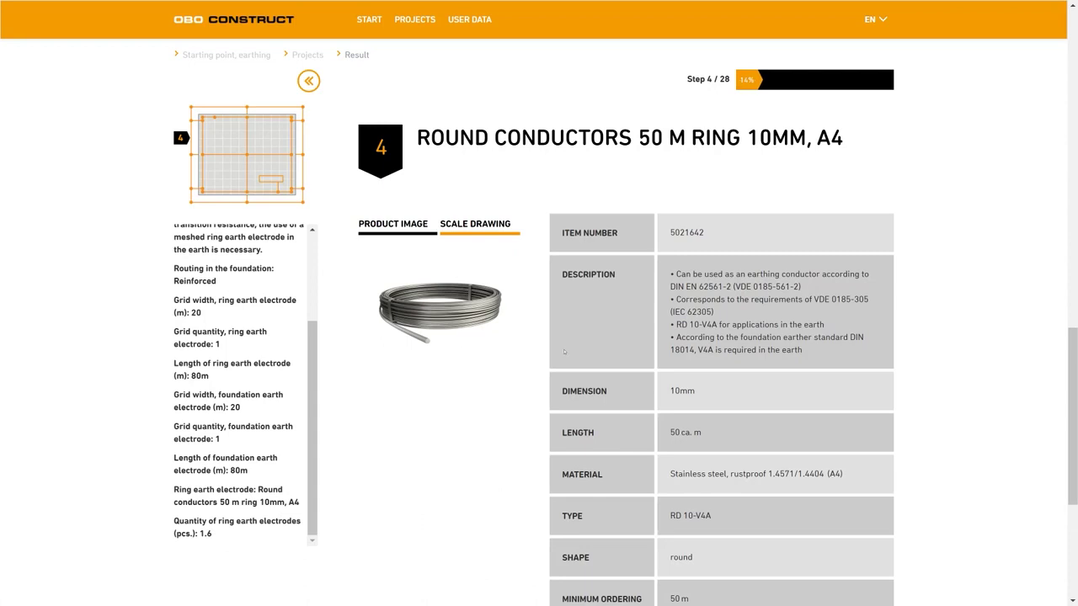
pyautogui.scroll(-2, 655, 394)
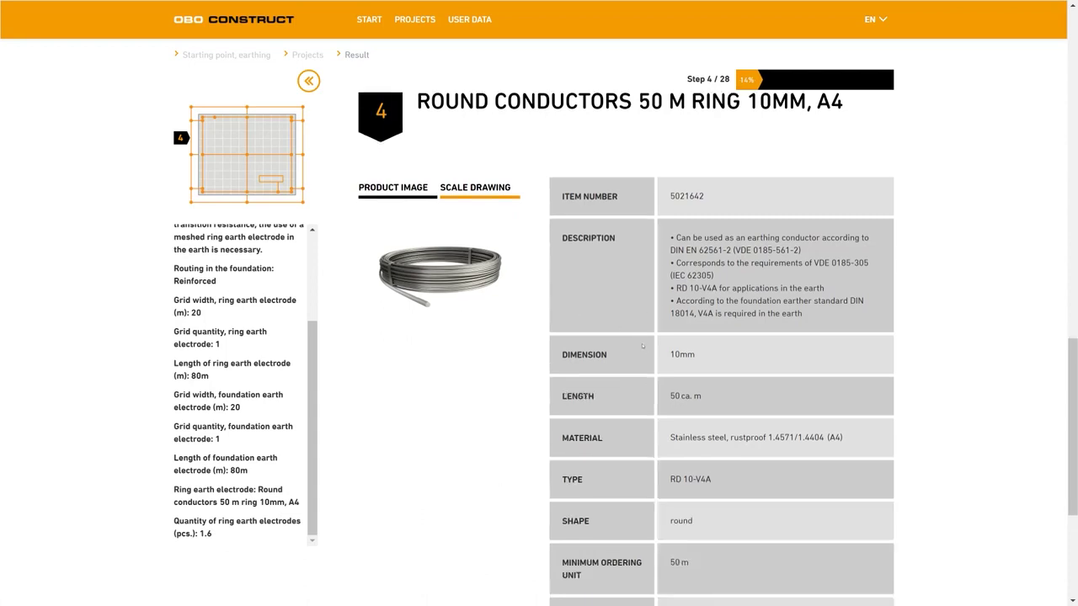
pyautogui.scroll(-2, 655, 343)
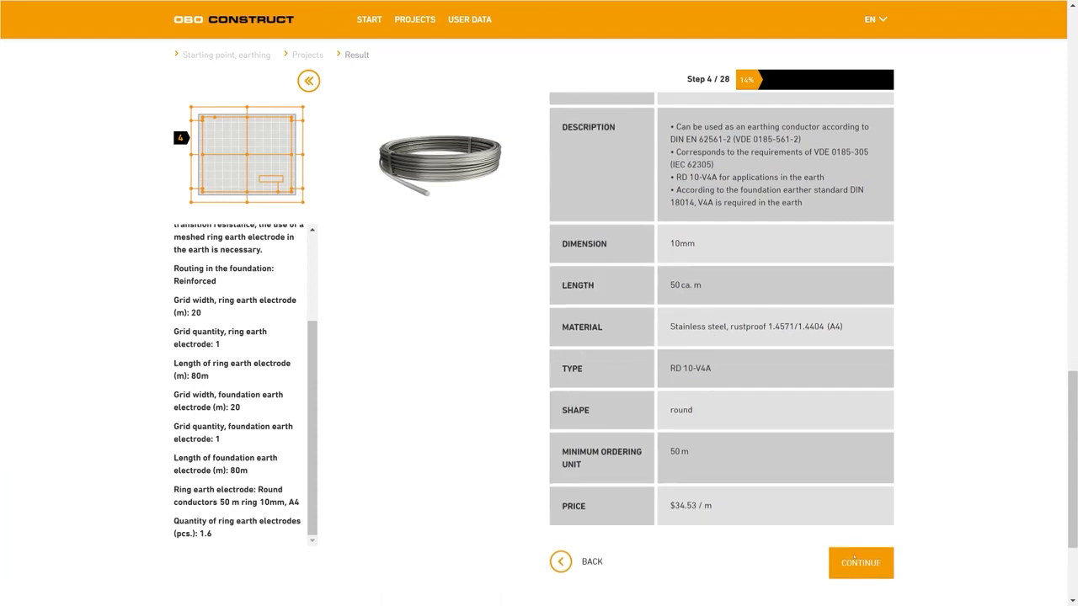
pyautogui.scroll(-1, 718, 528)
pyautogui.click(858, 521)
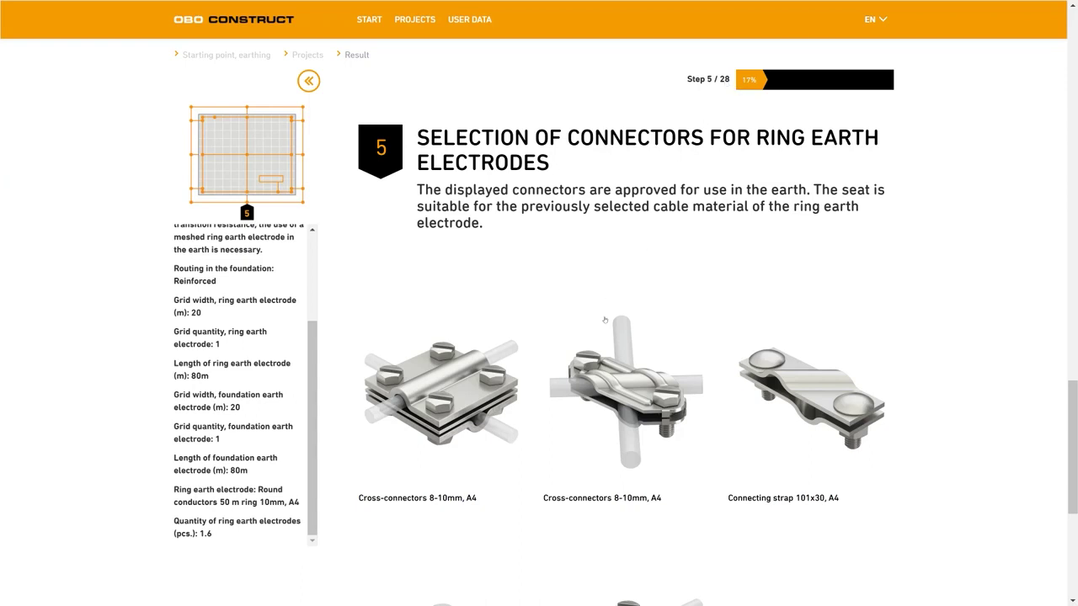
# Pick the second Cross-connectors 8-10mm, A4 (quantity 4) and confirm it
pyautogui.click(625, 391)
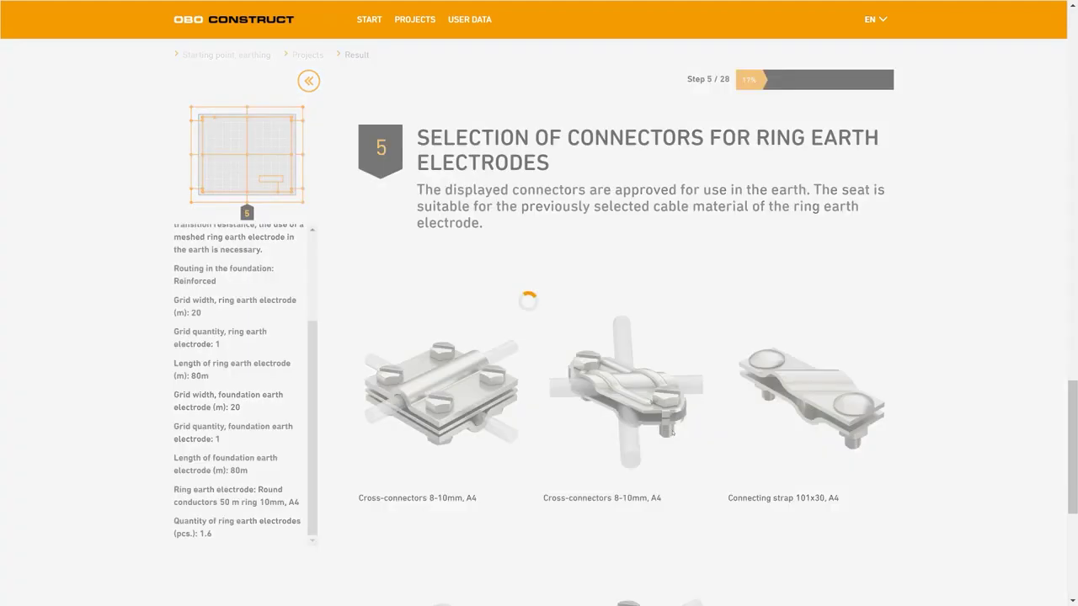
pyautogui.click(861, 573)
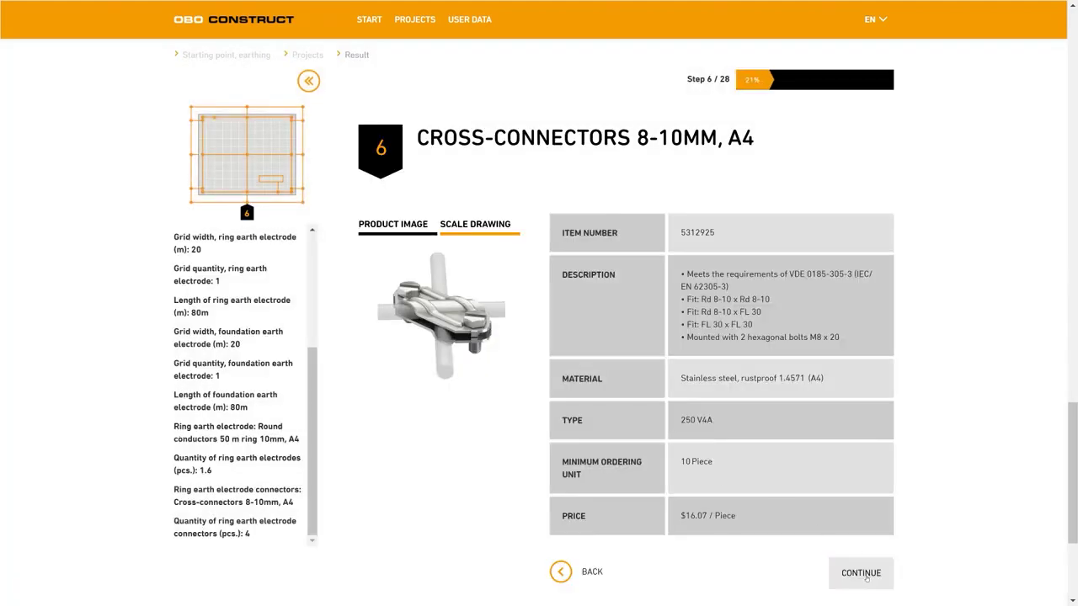
pyautogui.click(861, 573)
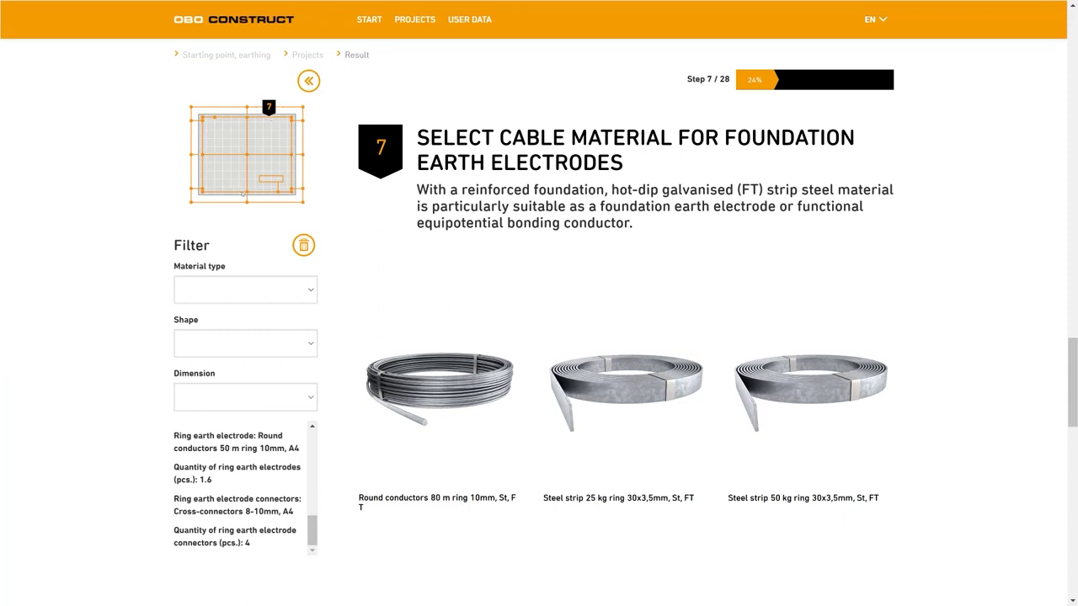
# Filter the cable list to steel material and round shape
pyautogui.click(307, 290)
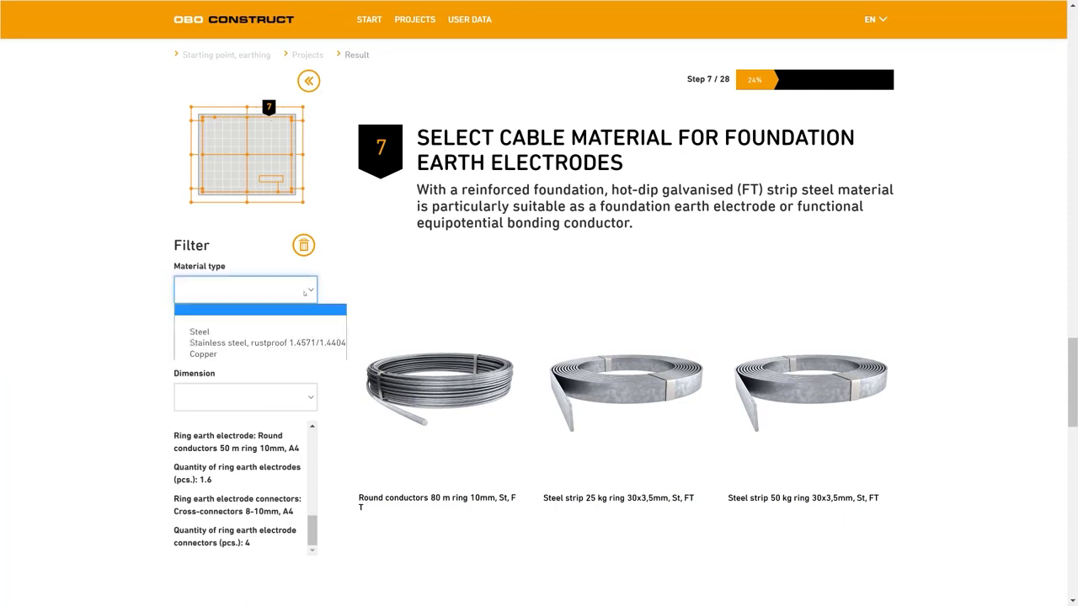
pyautogui.click(240, 332)
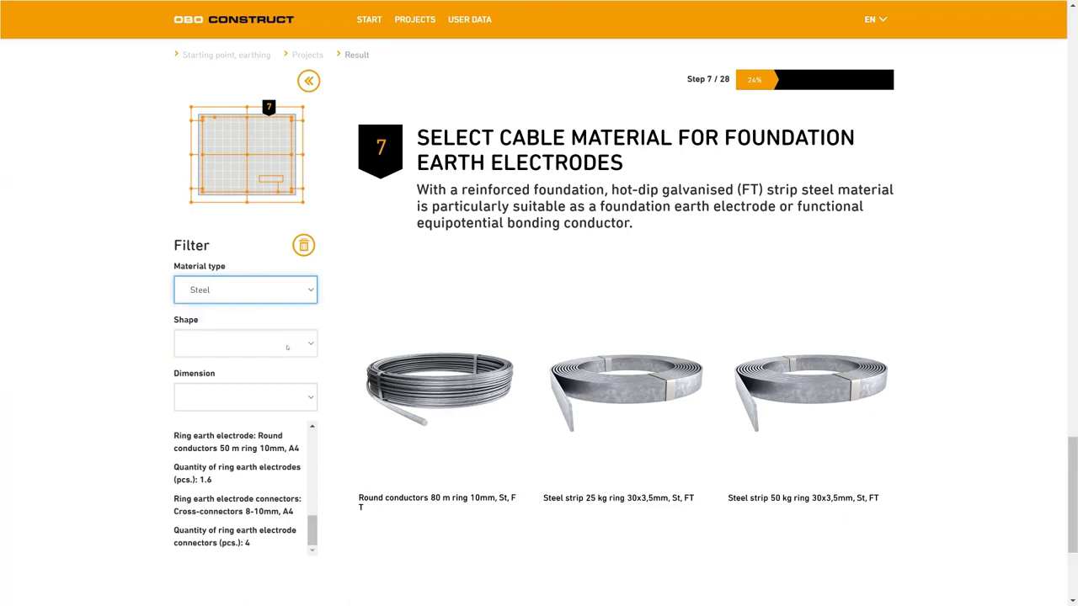
pyautogui.click(310, 345)
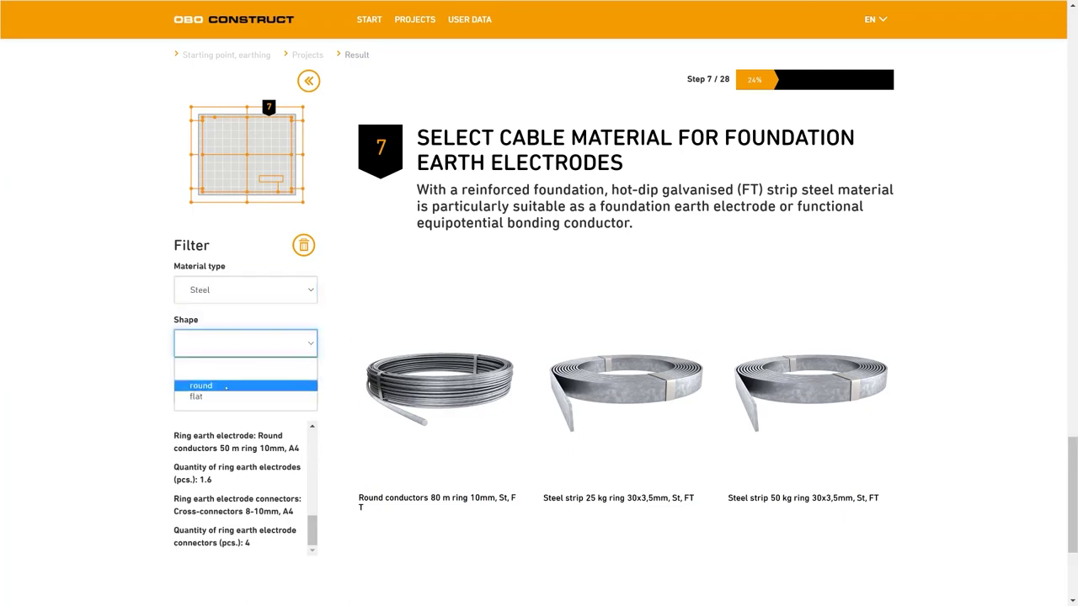
pyautogui.click(312, 379)
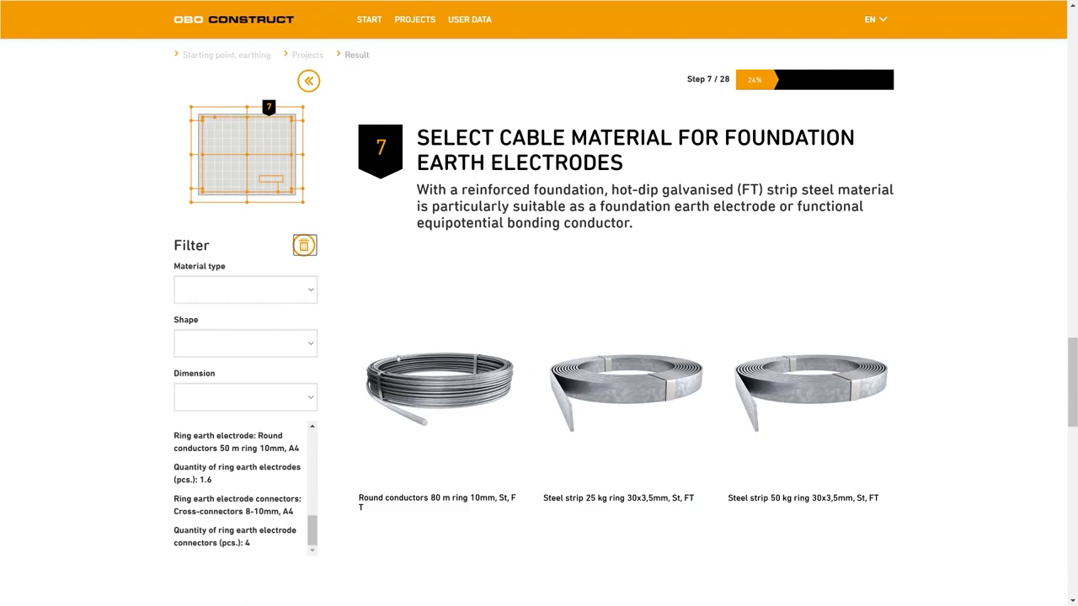
# Pick Round conductors 80 m ring 10mm, St, FT as the foundation electrode and confirm
pyautogui.scroll(-6, 453, 379)
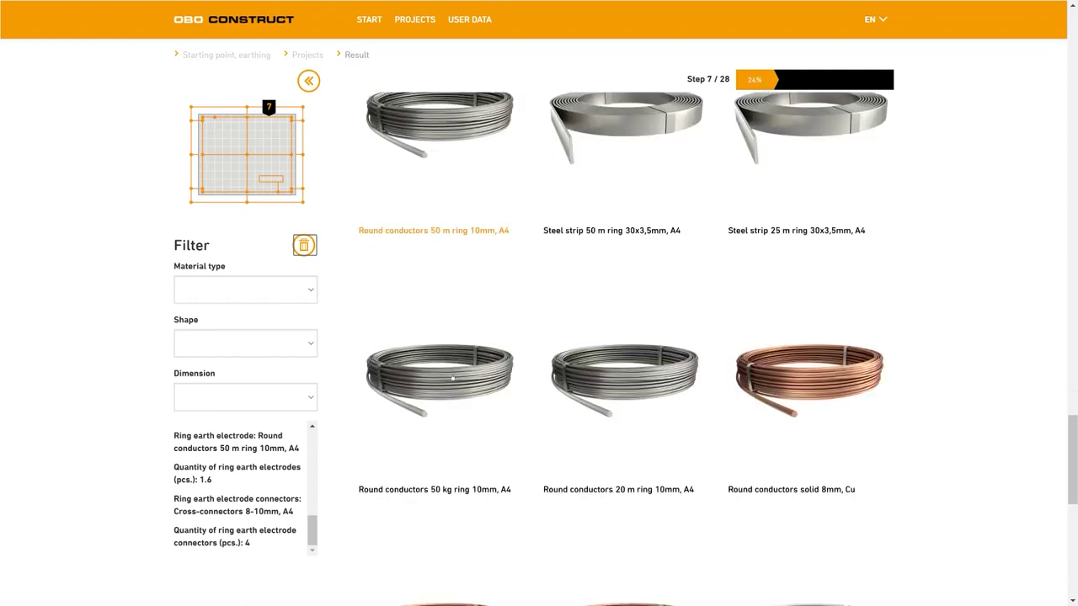
pyautogui.scroll(5, 770, 426)
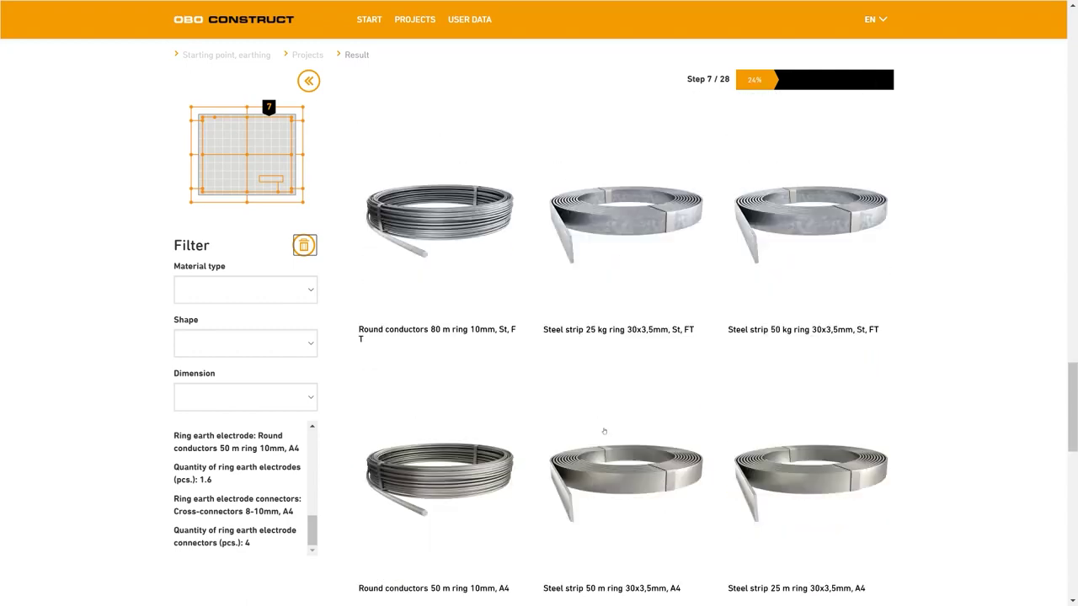
pyautogui.scroll(2, 603, 431)
pyautogui.click(467, 368)
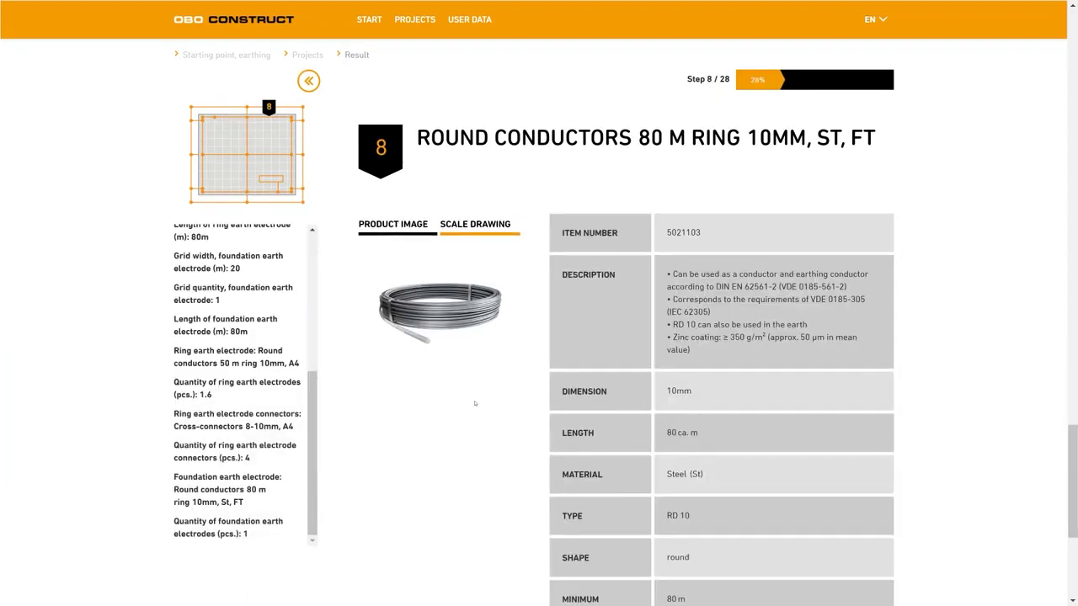
pyautogui.scroll(-2, 803, 440)
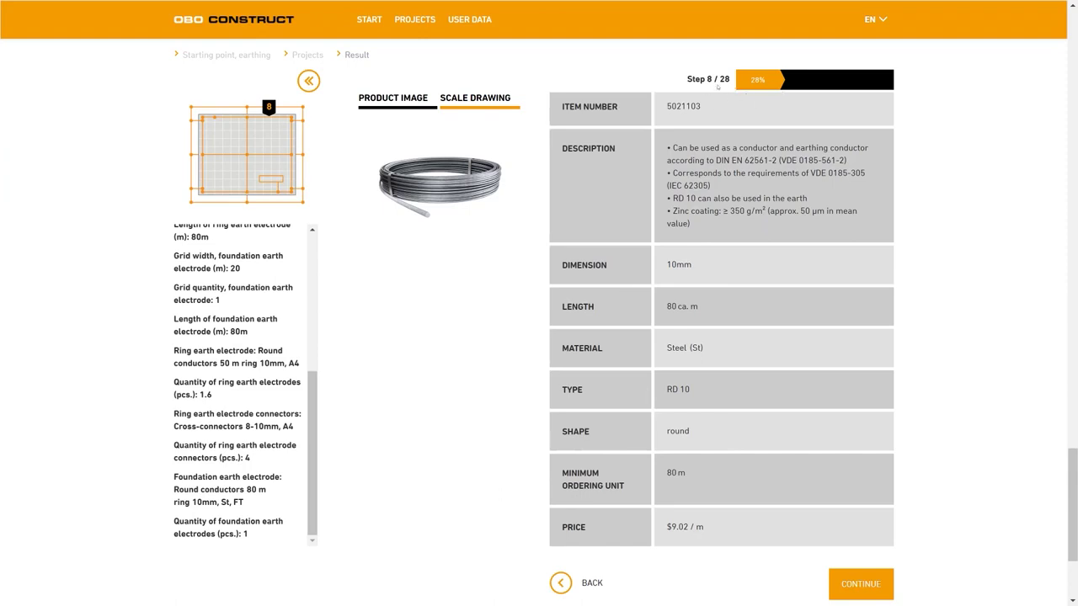
pyautogui.scroll(-2, 785, 298)
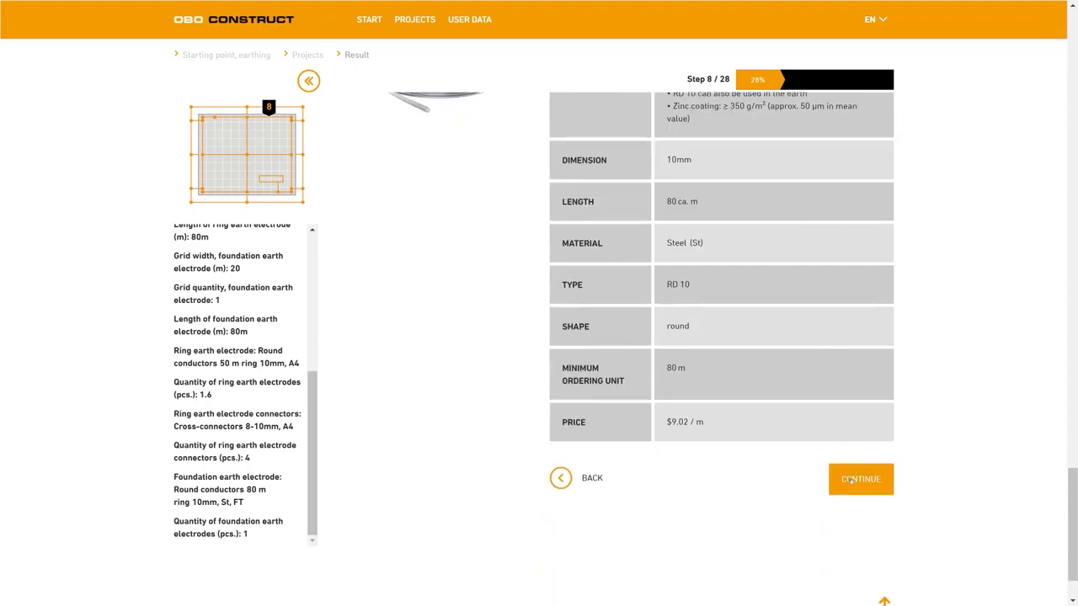
pyautogui.click(857, 480)
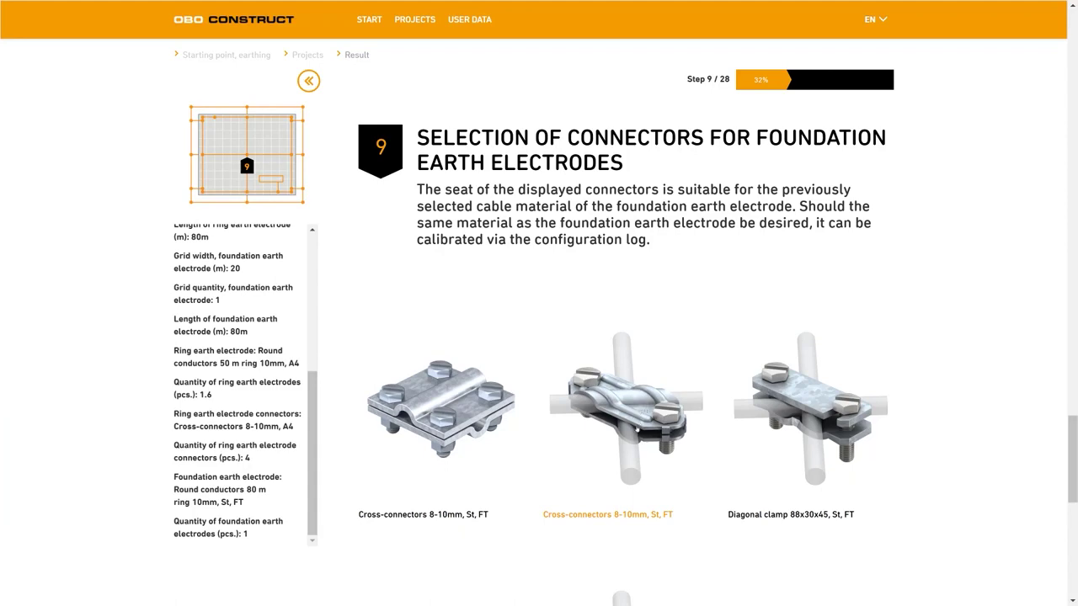
# Use Cross-connectors 8-10mm, St, FT and 40 Diagonal clamps 88x30x45, St, FT
pyautogui.click(636, 428)
pyautogui.click(868, 572)
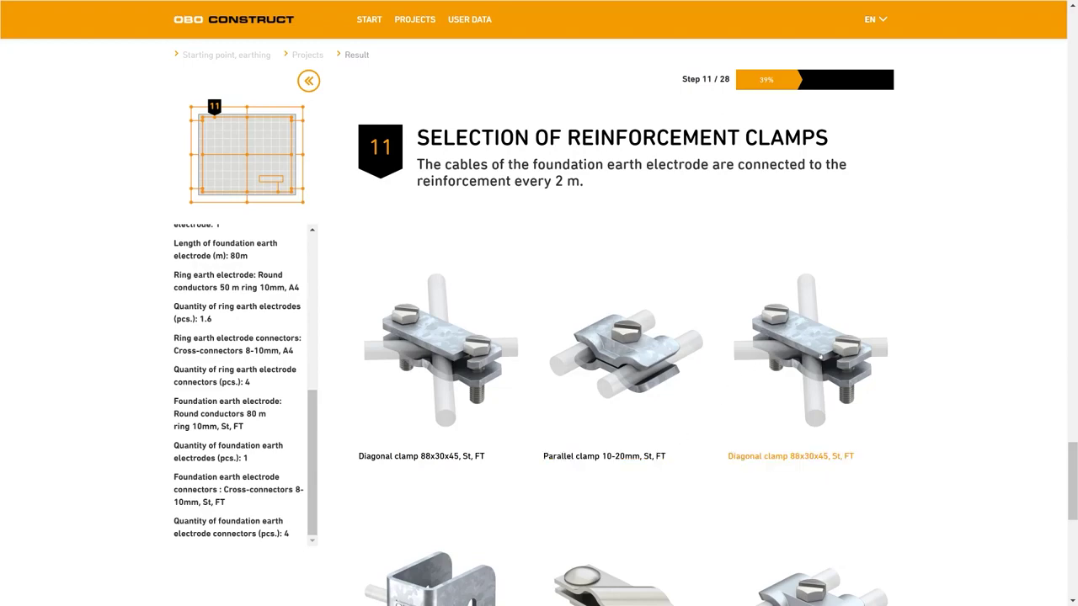
pyautogui.click(825, 364)
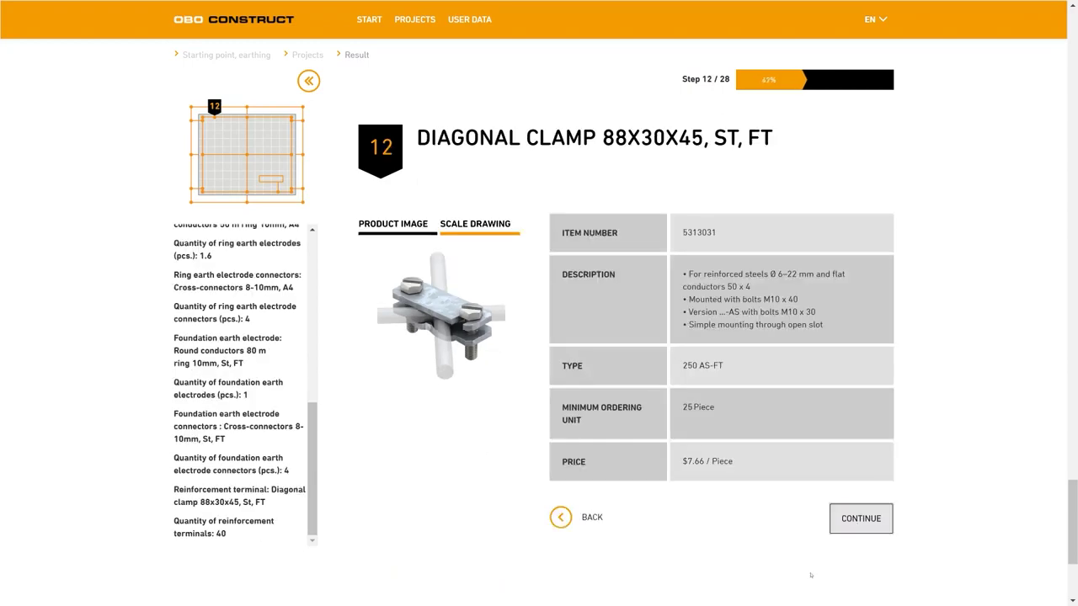
pyautogui.click(861, 518)
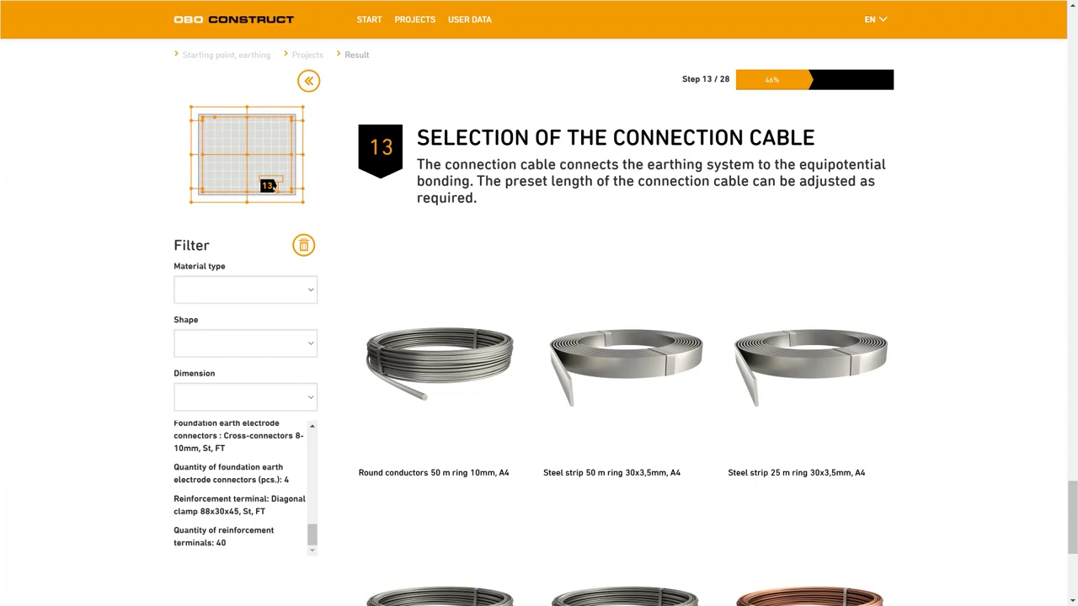
# Add Round conductors 20 m ring 10mm, A4 as a 3.5 m connection cable
pyautogui.scroll(-1, 576, 387)
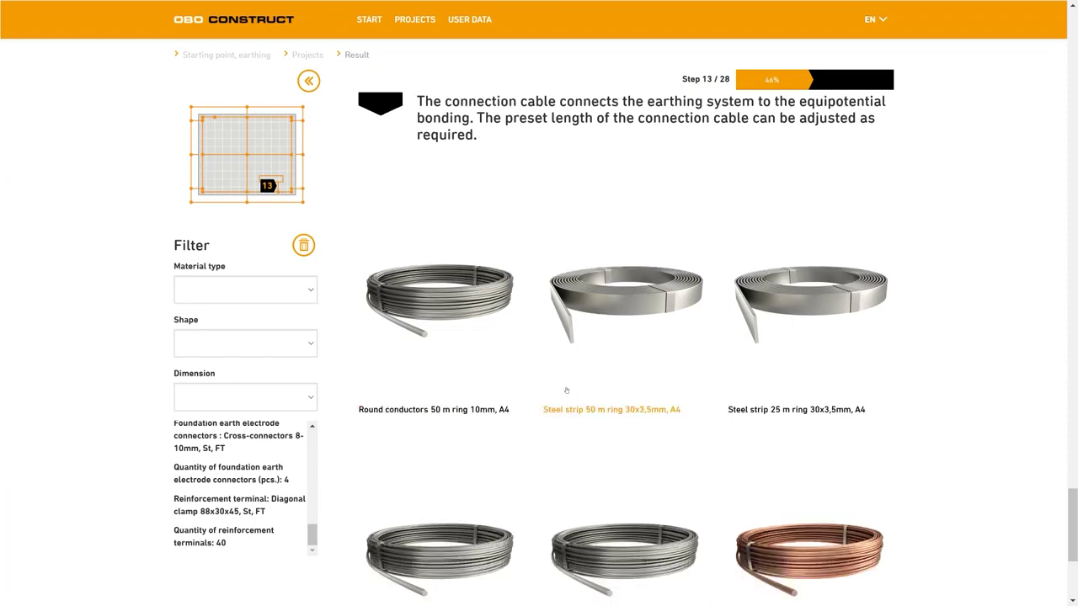
pyautogui.scroll(-1, 614, 409)
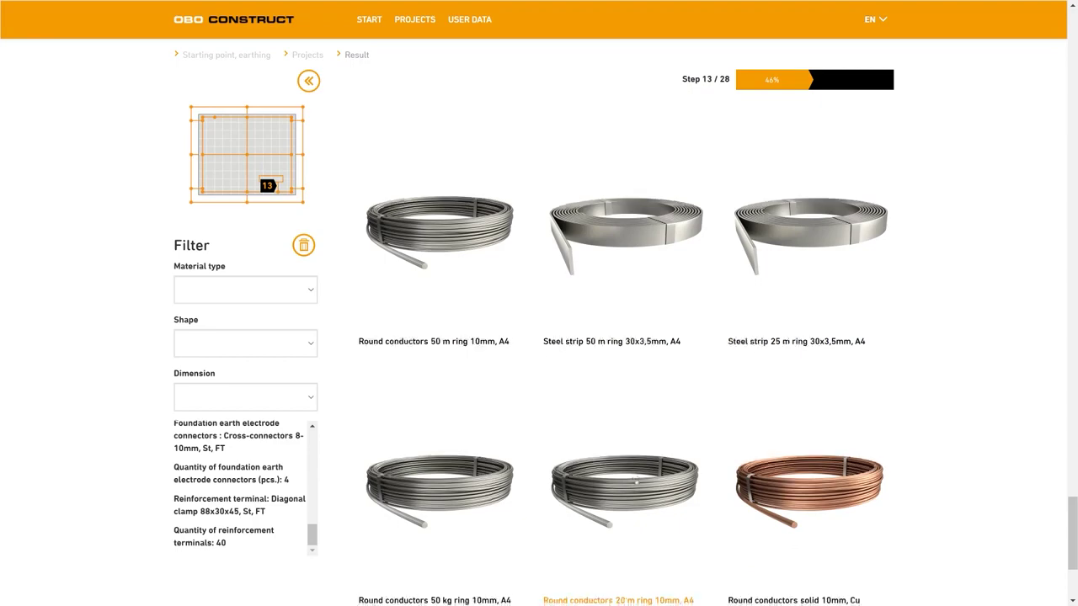
pyautogui.scroll(-1, 645, 394)
pyautogui.click(646, 394)
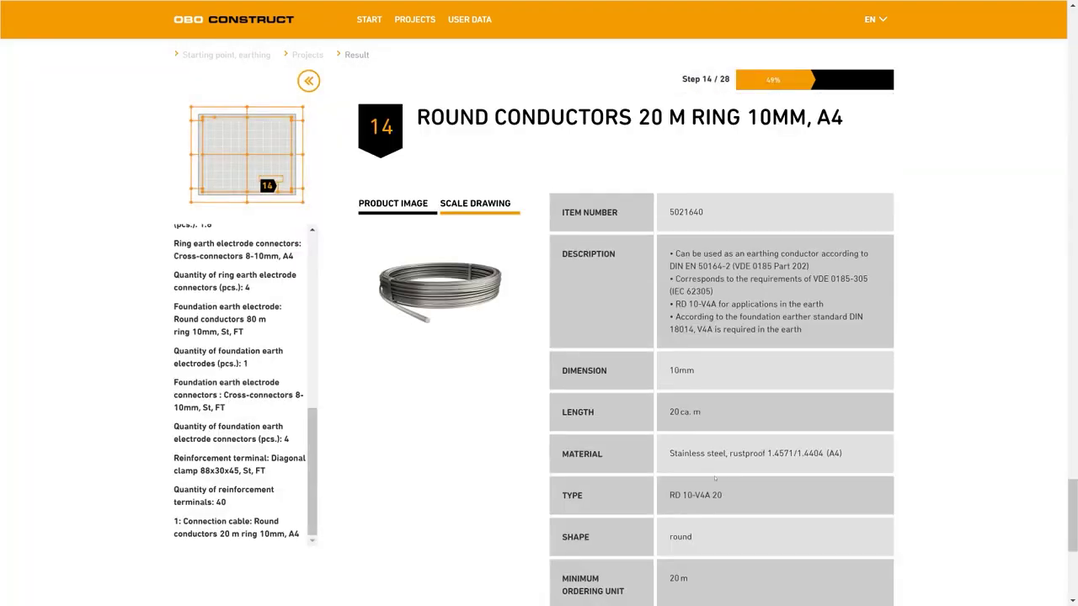
pyautogui.scroll(-1, 801, 488)
pyautogui.scroll(-1, 801, 488)
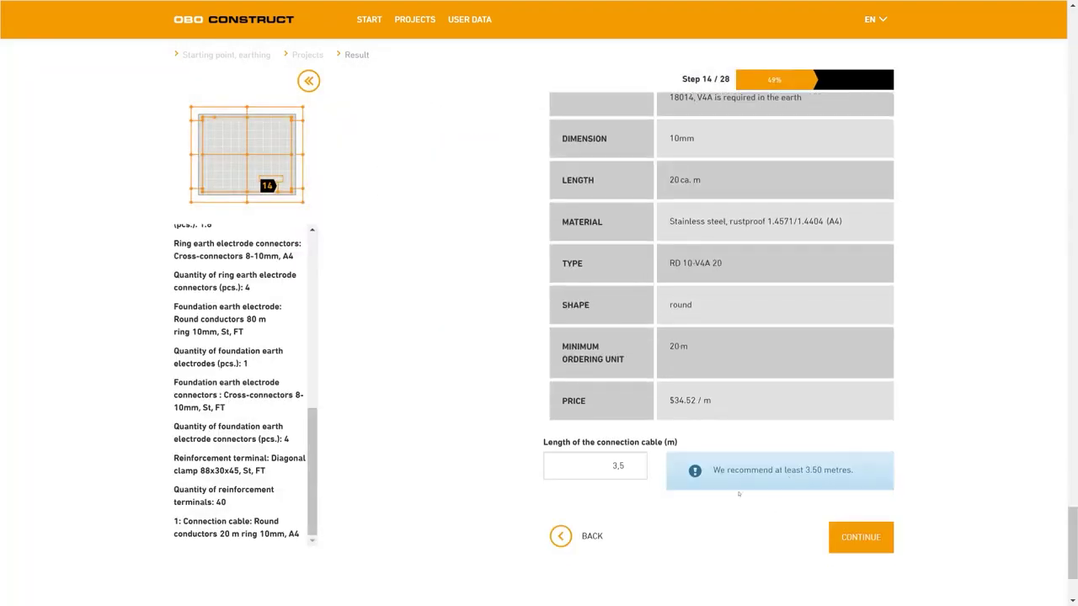
pyautogui.click(845, 539)
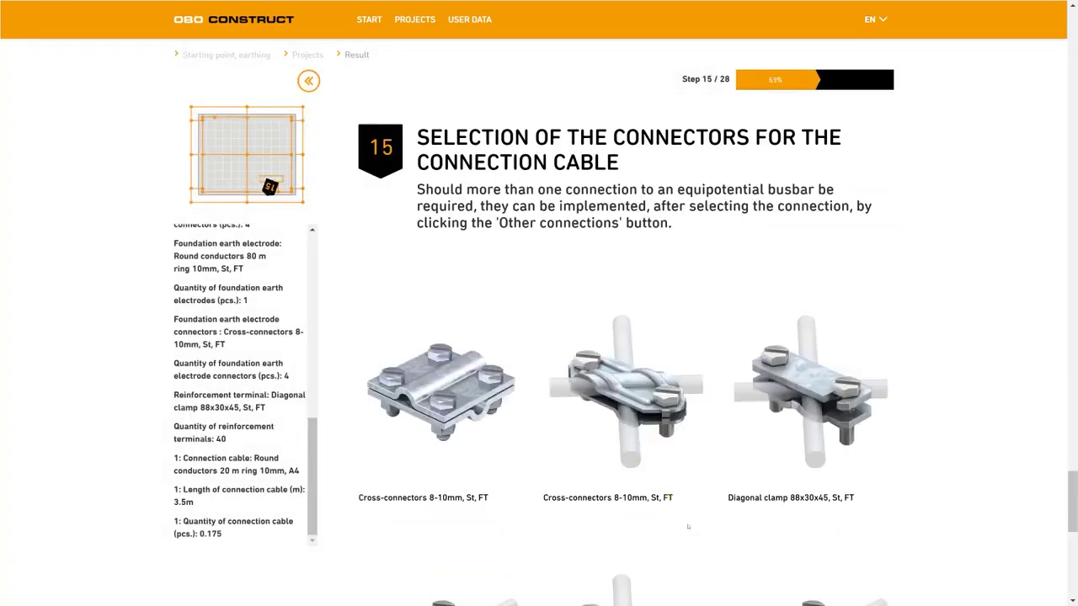
# Choose Cross-connectors 8-10mm, A4 as the connection cable's connector
pyautogui.scroll(-5, 627, 501)
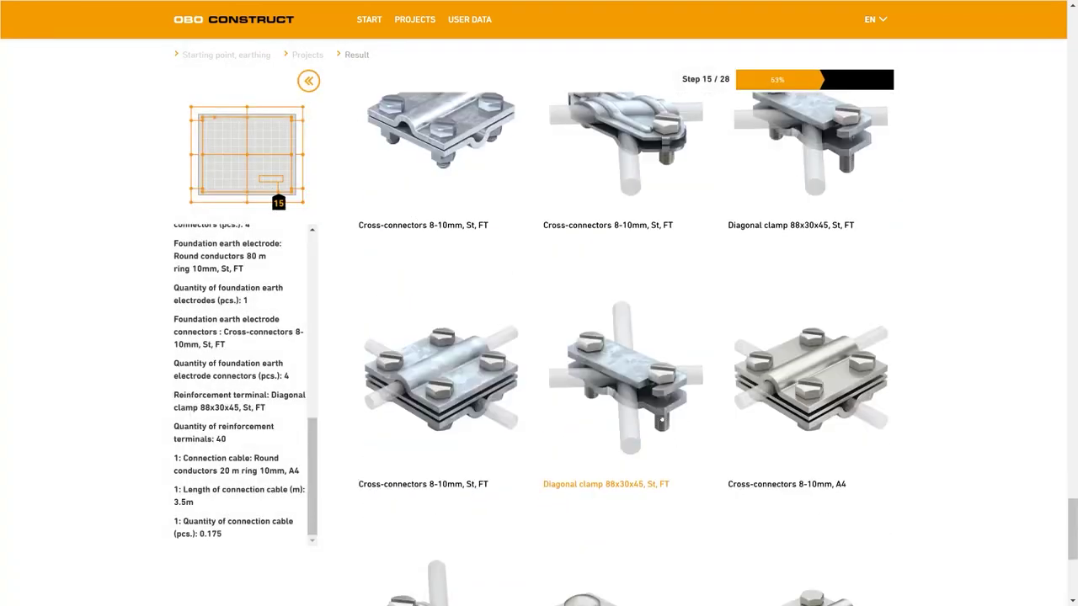
pyautogui.click(808, 526)
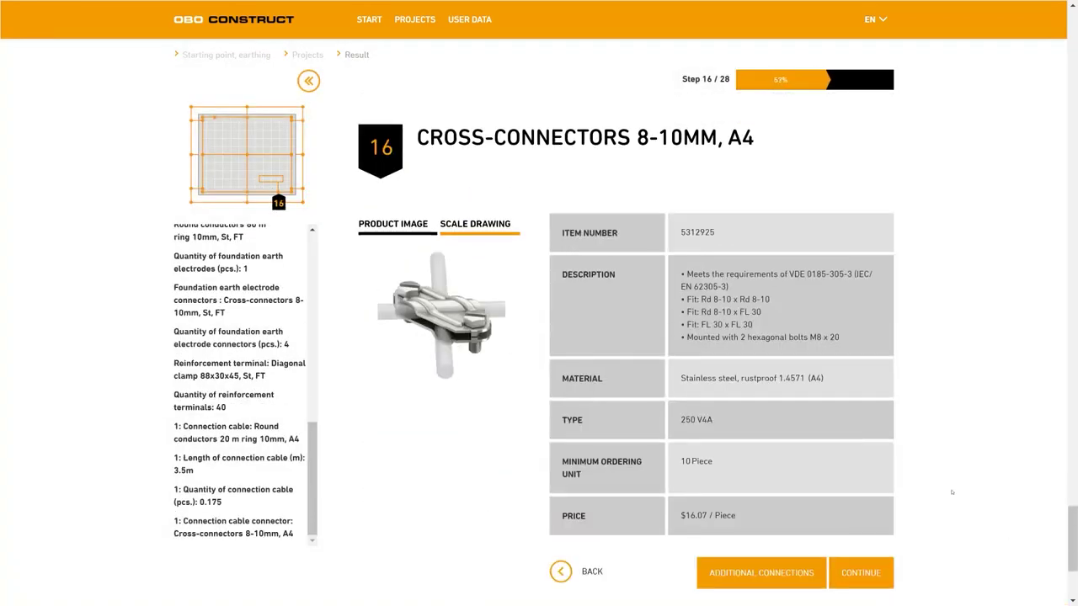
pyautogui.click(856, 573)
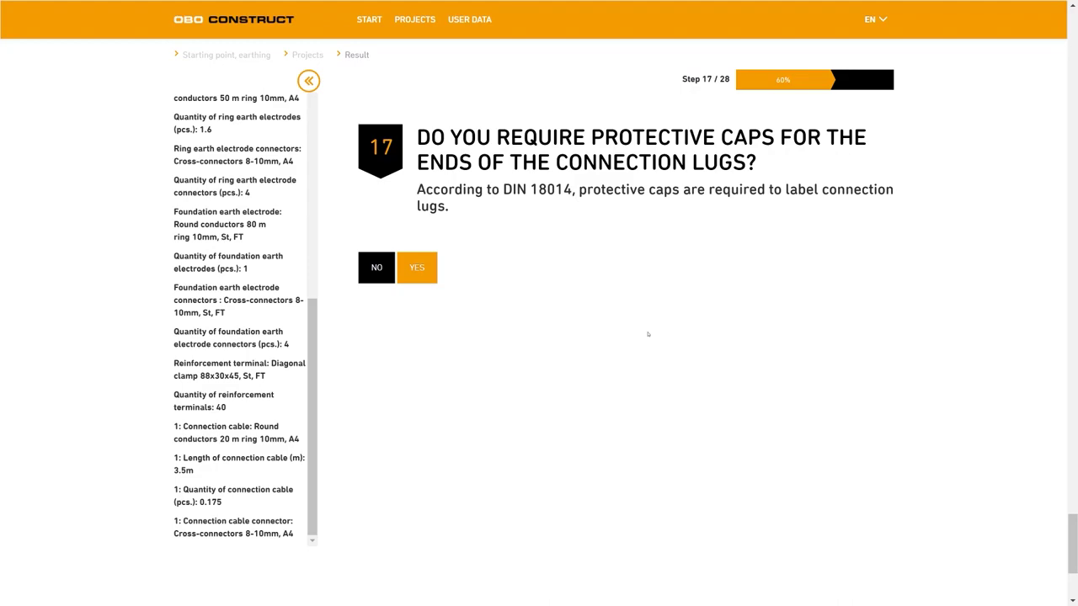
# Answer yes to needing protective caps
pyautogui.click(417, 267)
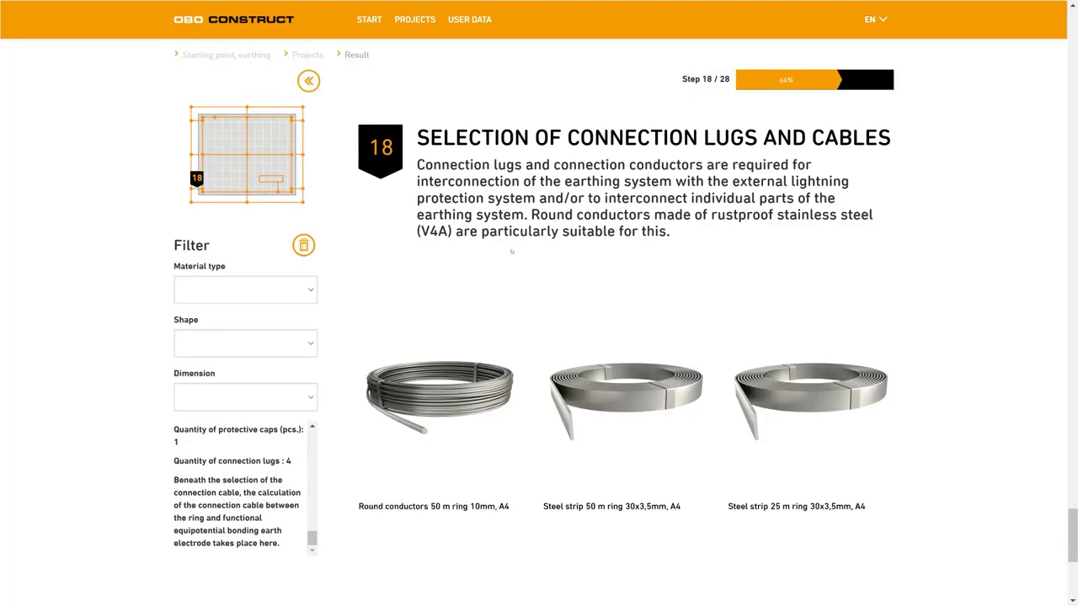
pyautogui.scroll(-1, 805, 391)
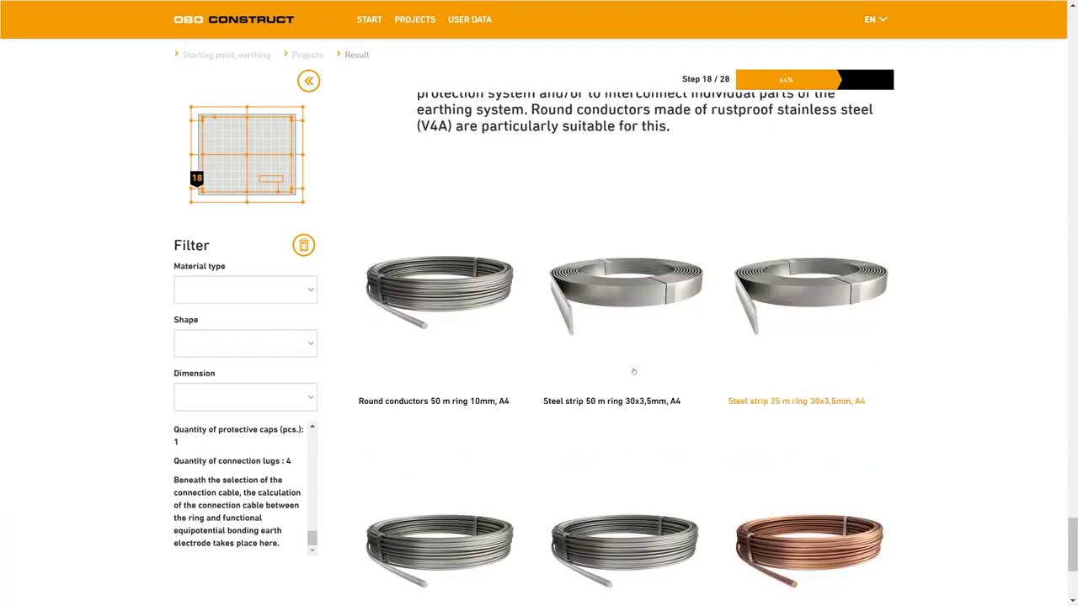
pyautogui.scroll(-1, 602, 379)
# Filter to stainless steel round conductors and pick Round conductors 20 m ring 10mm, A4
pyautogui.click(310, 290)
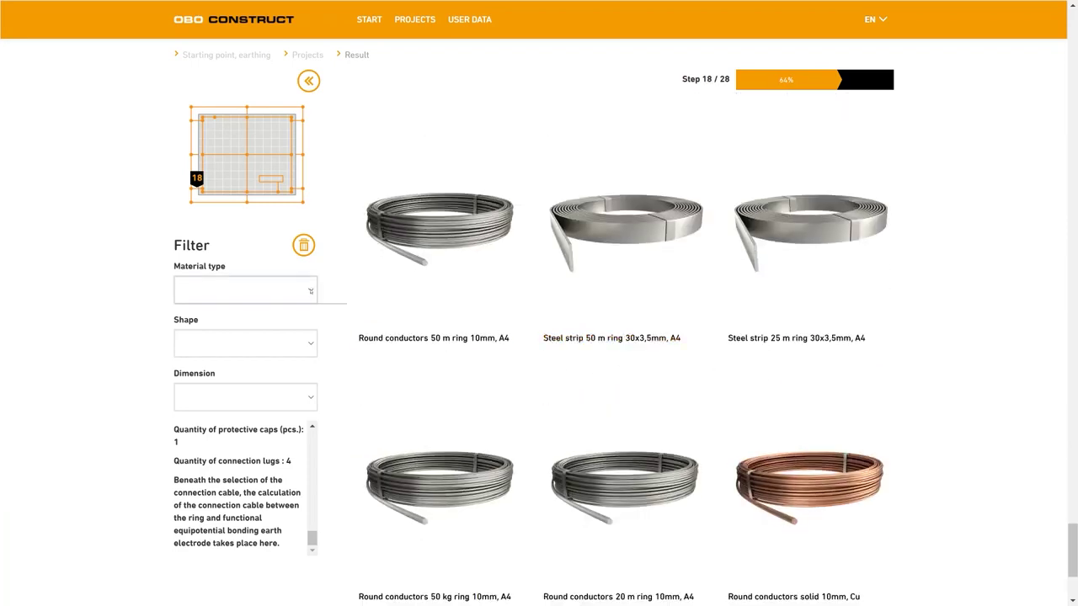
pyautogui.click(270, 333)
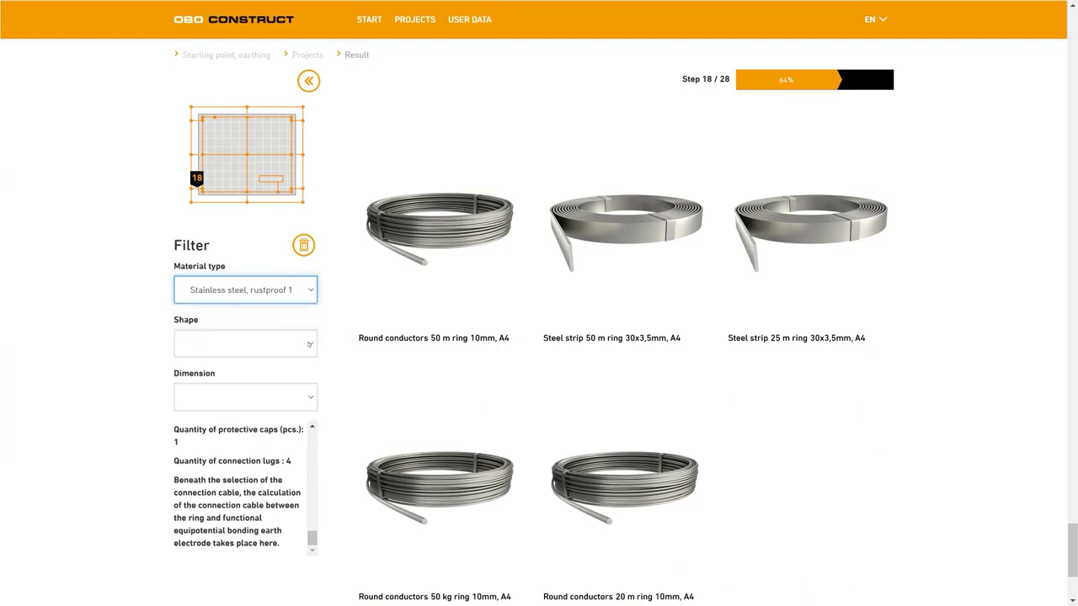
pyautogui.click(249, 343)
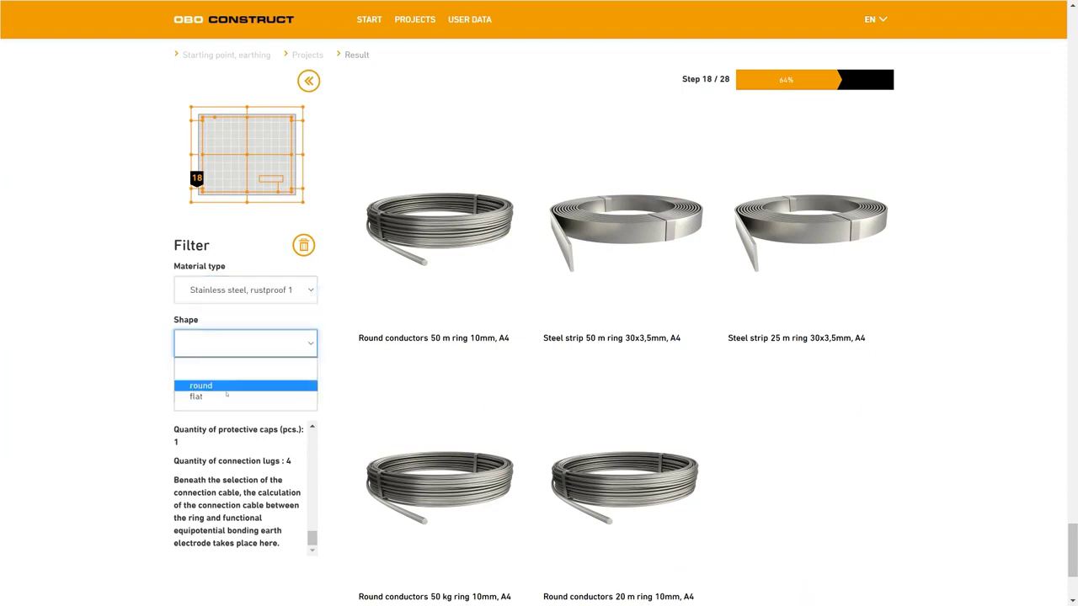
pyautogui.click(214, 386)
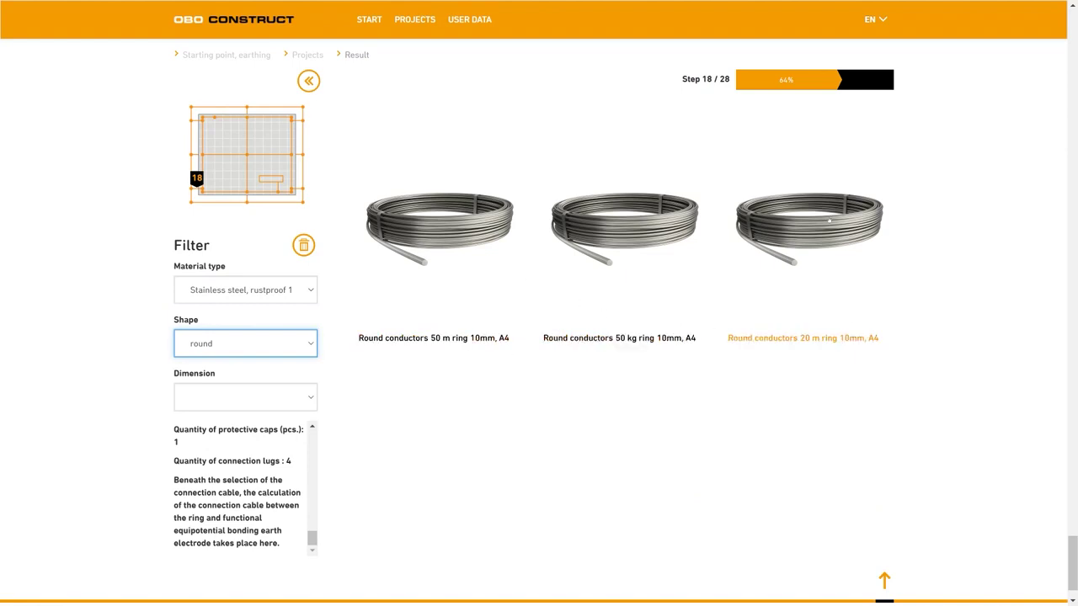
pyautogui.click(830, 221)
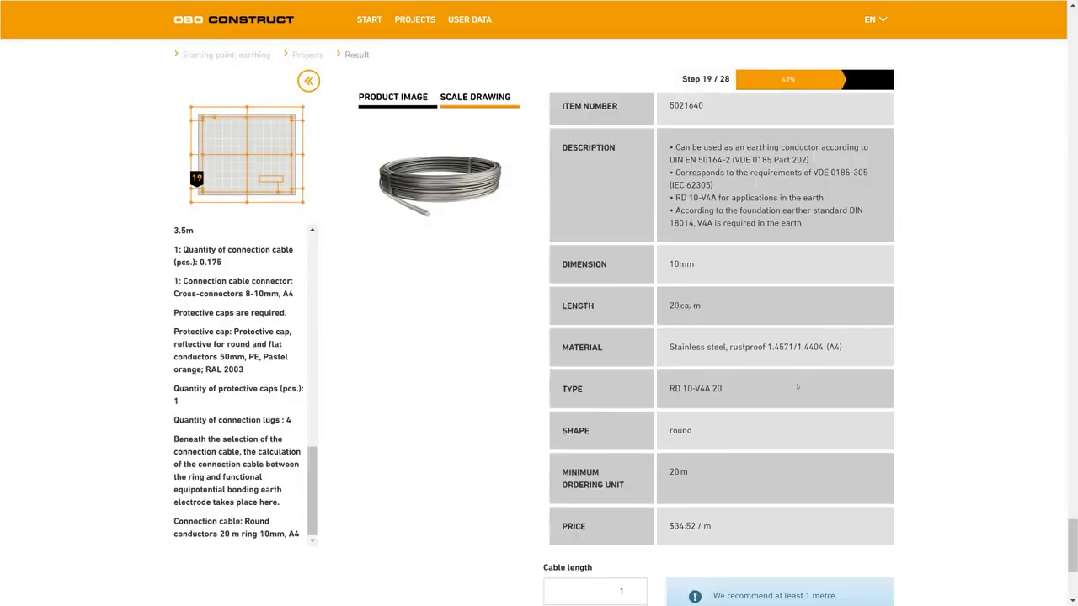
pyautogui.scroll(-1, 797, 386)
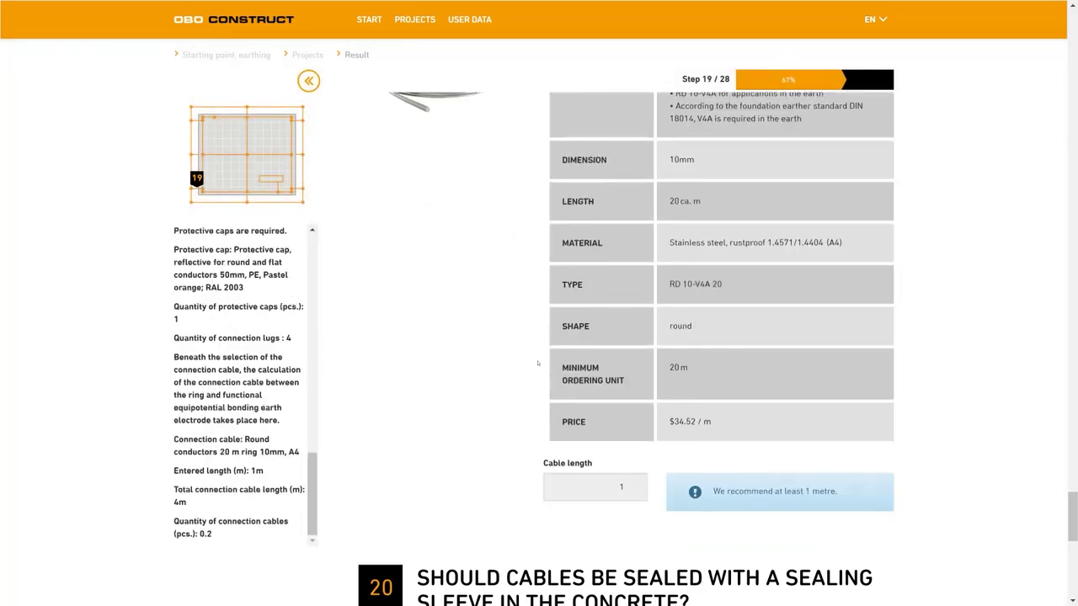
pyautogui.scroll(-4, 537, 363)
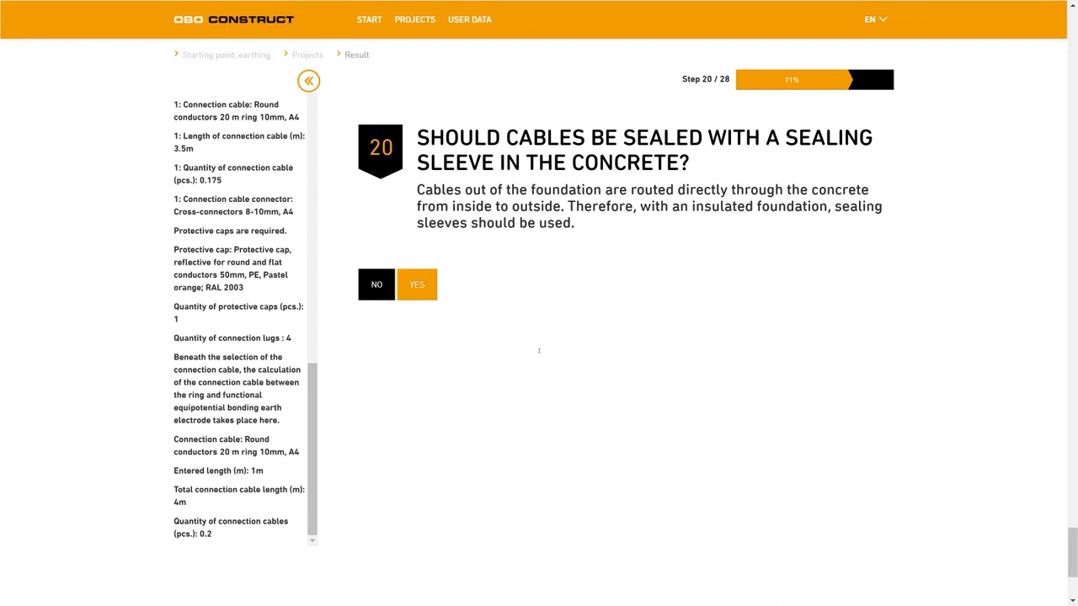
# Answer yes to sealing sleeves and select the St, FT and A4 cross-connectors
pyautogui.click(419, 285)
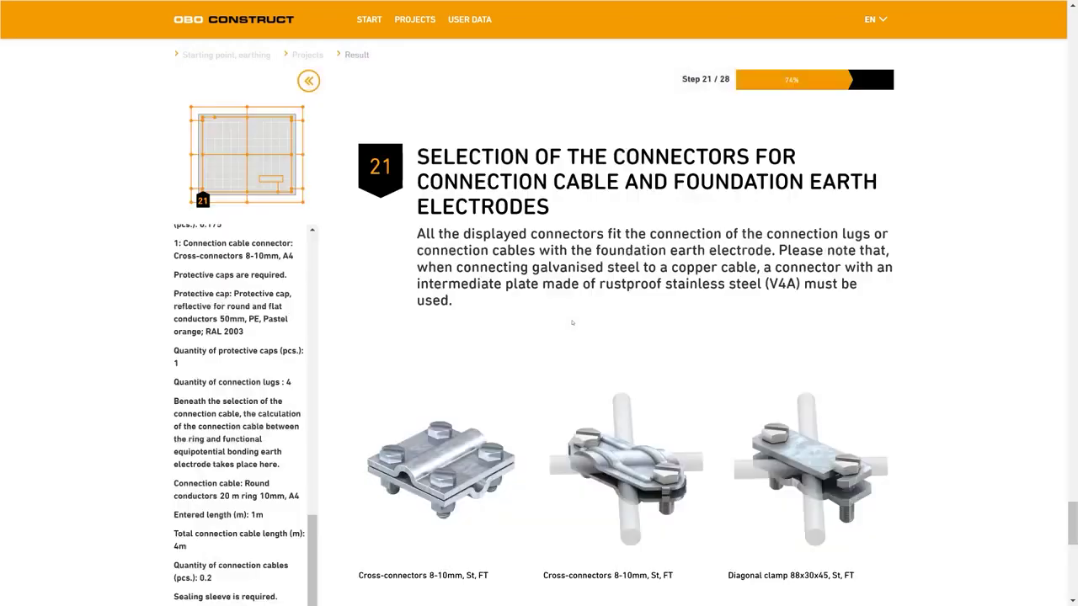
pyautogui.scroll(-1, 578, 304)
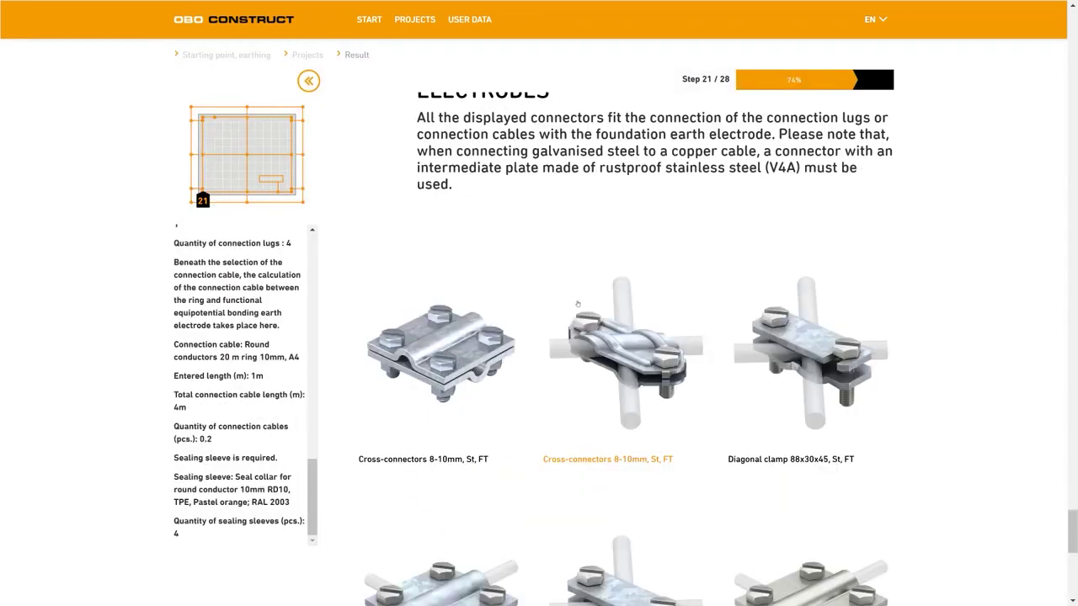
pyautogui.scroll(-1, 578, 304)
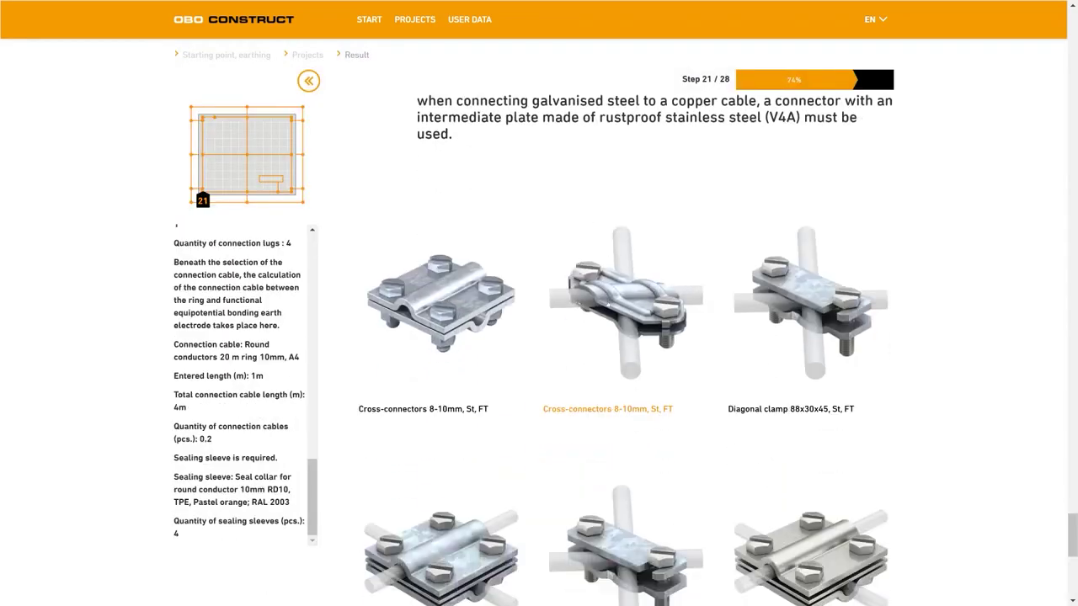
pyautogui.click(612, 353)
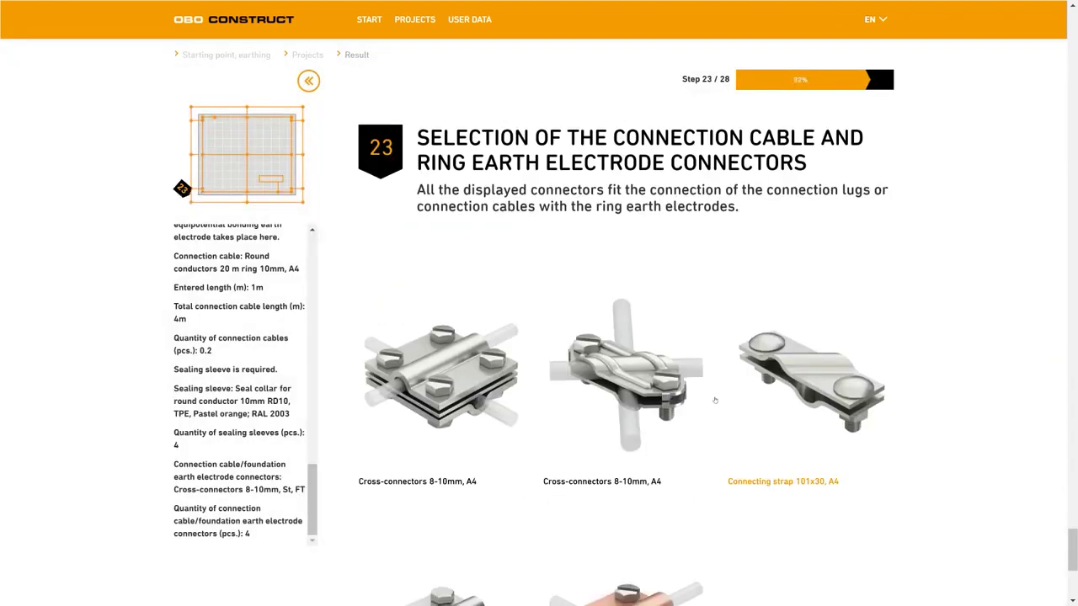
pyautogui.click(626, 374)
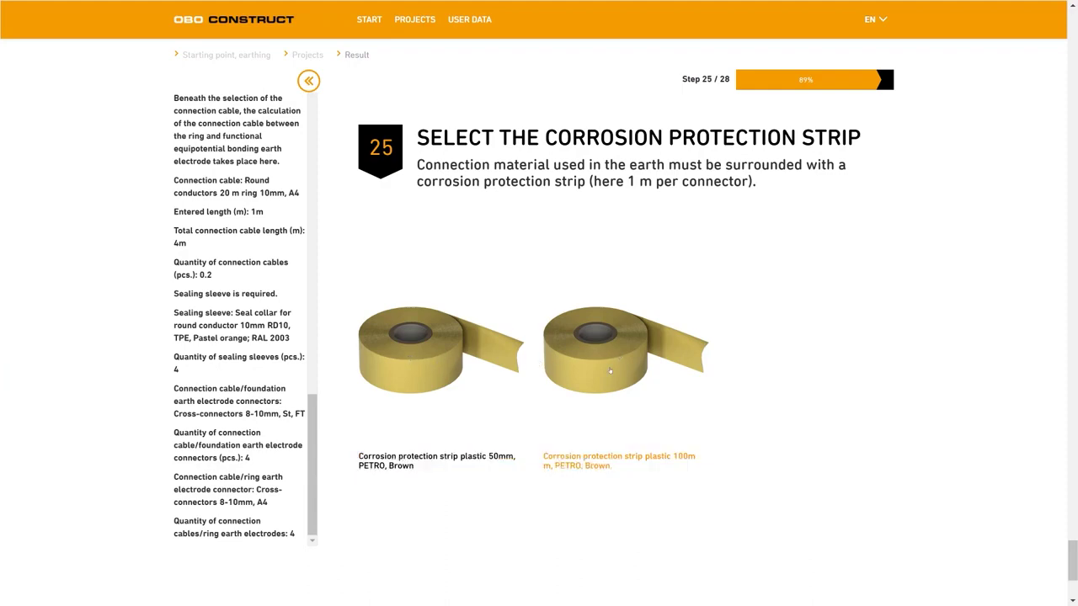
# Choose the 100mm brown corrosion protection strip and complete the configuration
pyautogui.click(610, 370)
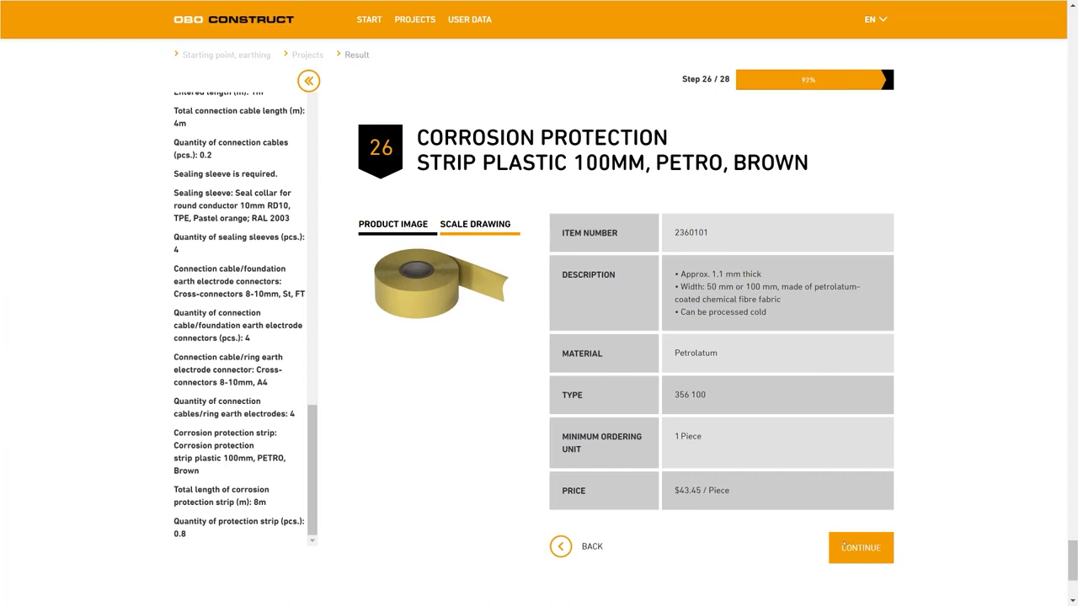
pyautogui.click(861, 548)
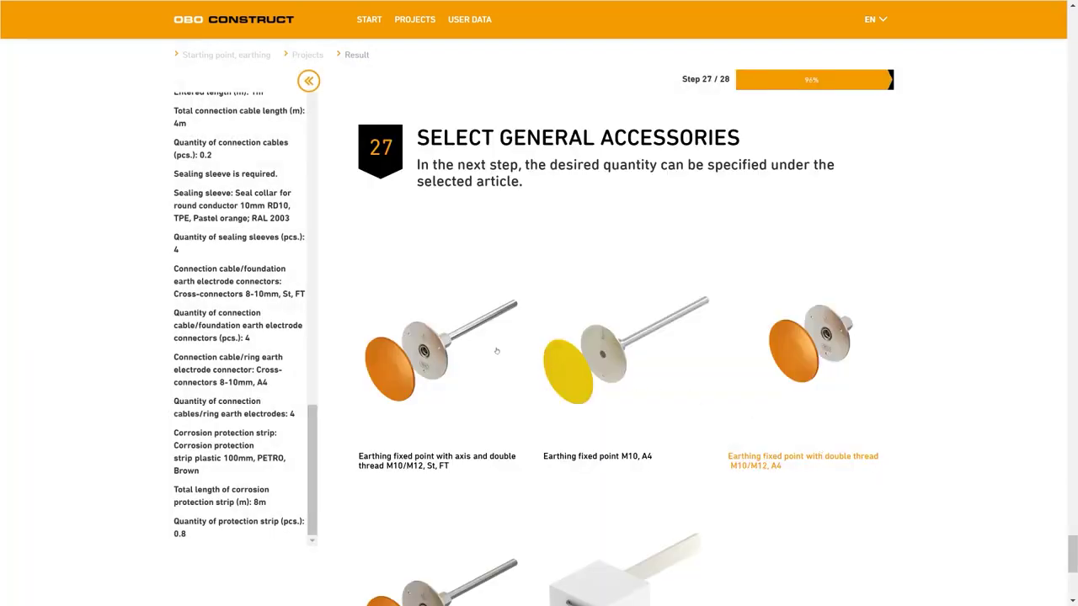
pyautogui.scroll(-2, 690, 320)
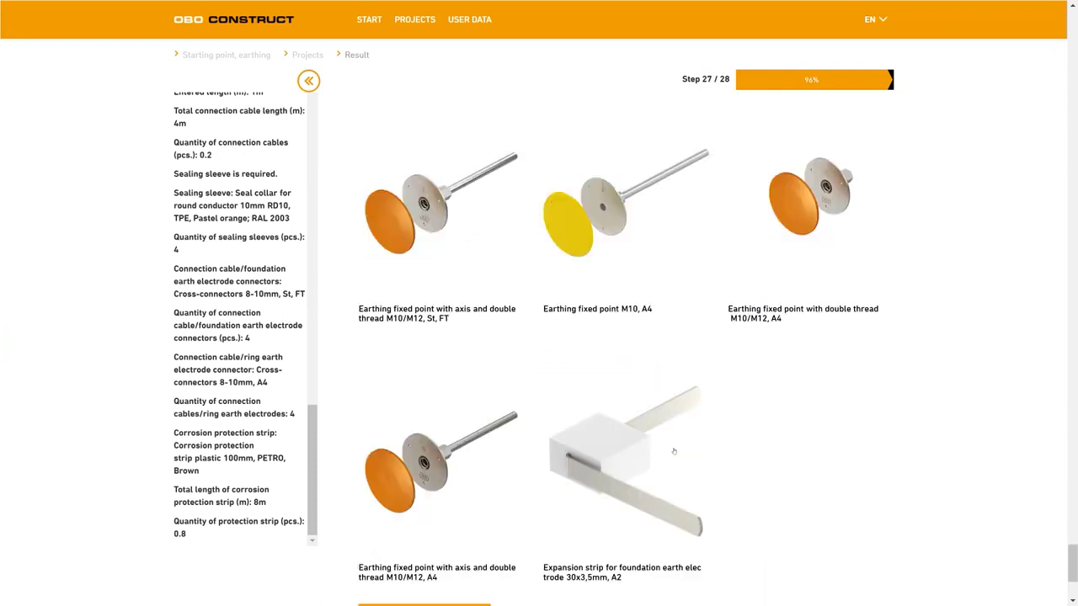
pyautogui.scroll(-2, 674, 451)
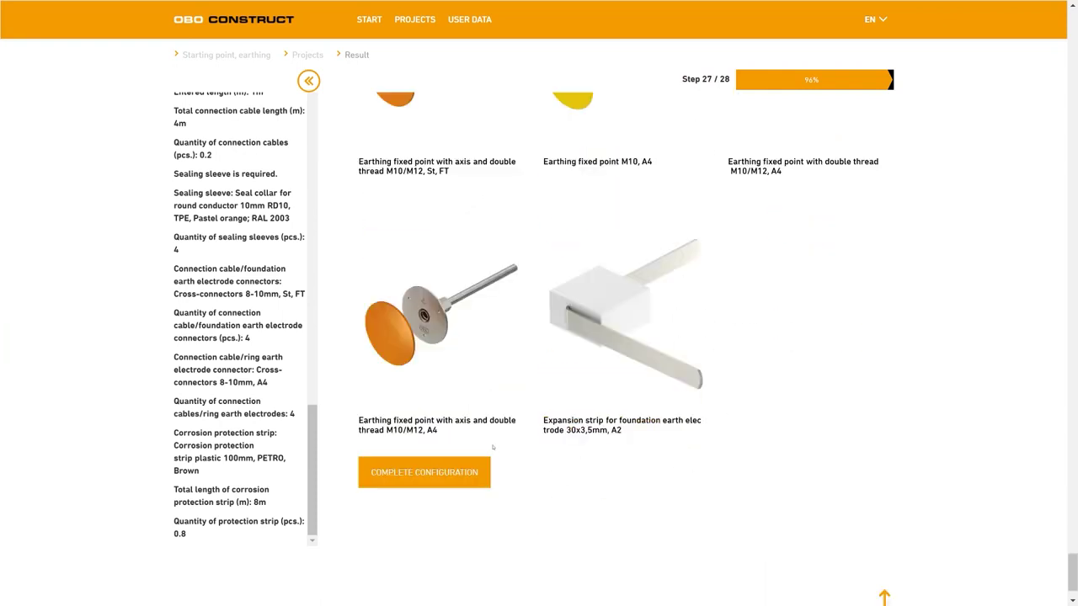
pyautogui.click(460, 478)
# Save the Entrance hall earthing configuration from the bottom of its parts summary
pyautogui.scroll(-7, 890, 327)
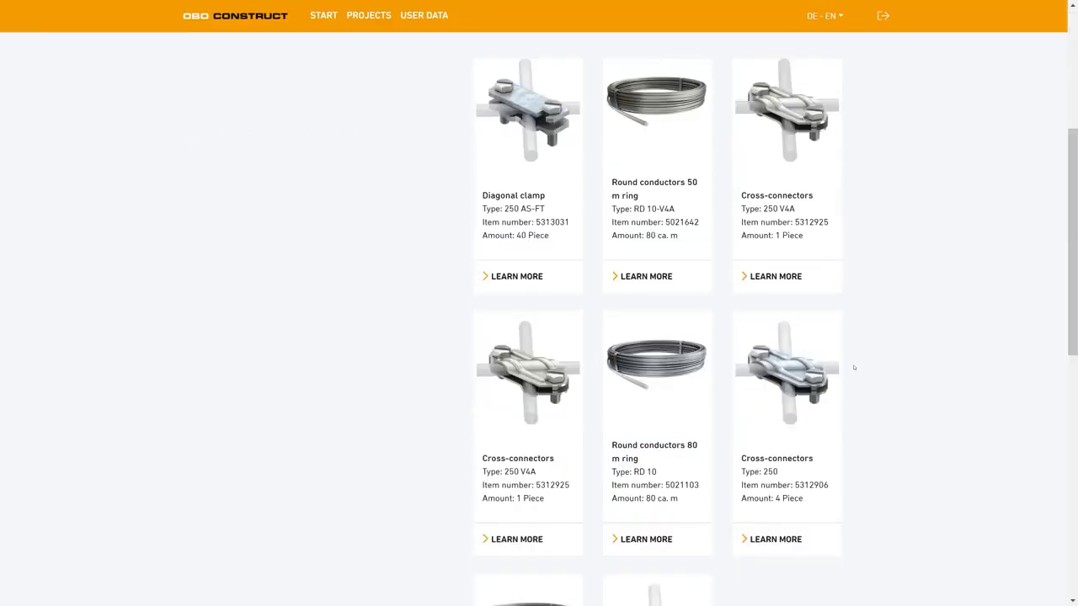
pyautogui.scroll(-5, 842, 378)
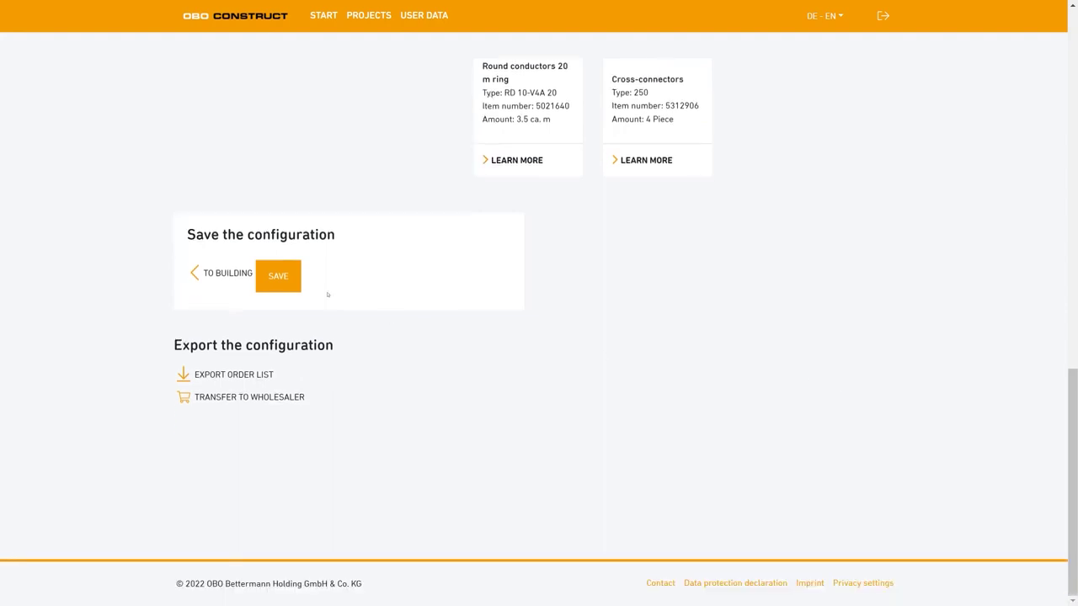
pyautogui.click(279, 275)
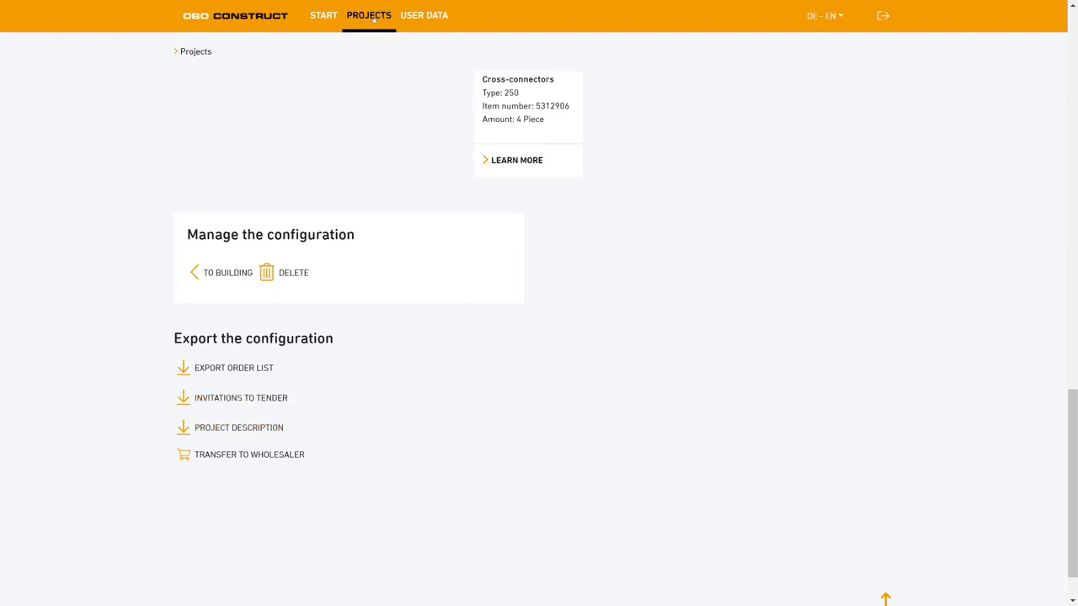
# Reopen the Entrance hall earthing configuration from the Trainstation project
pyautogui.click(370, 16)
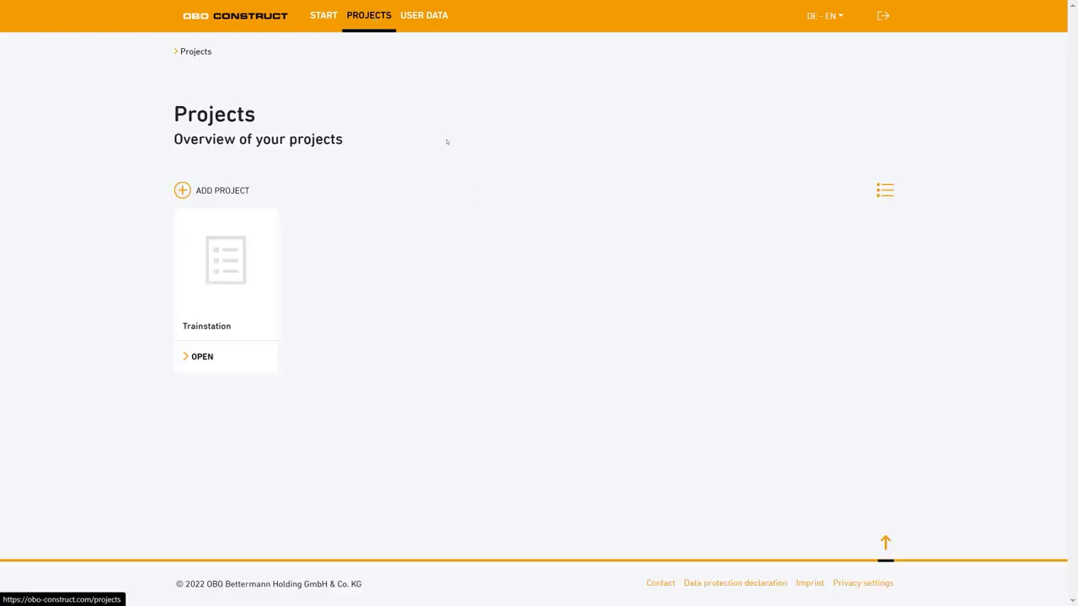
pyautogui.click(202, 357)
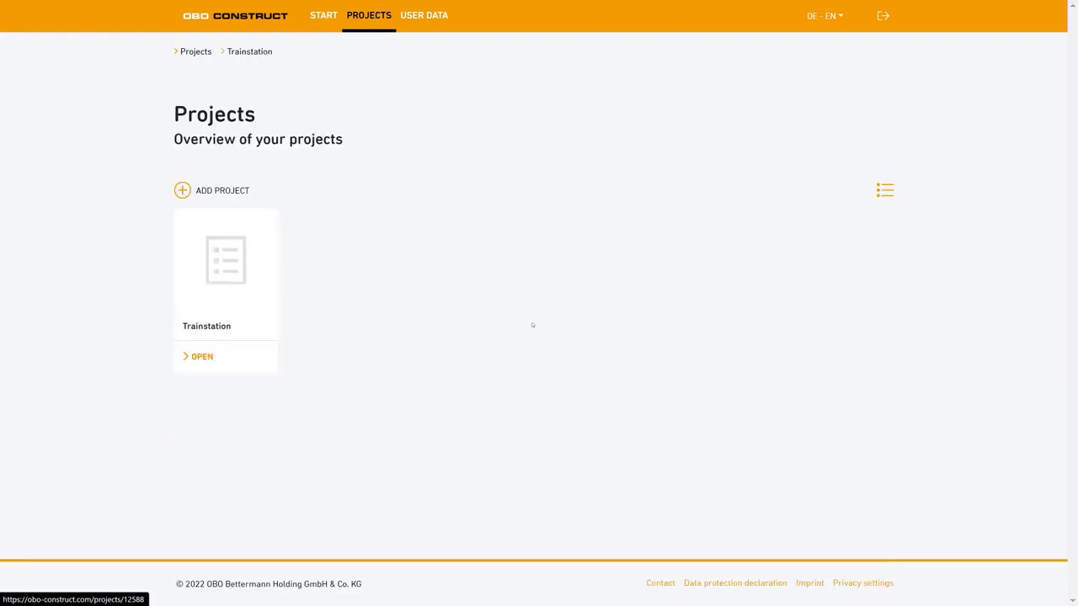
pyautogui.scroll(-3, 456, 284)
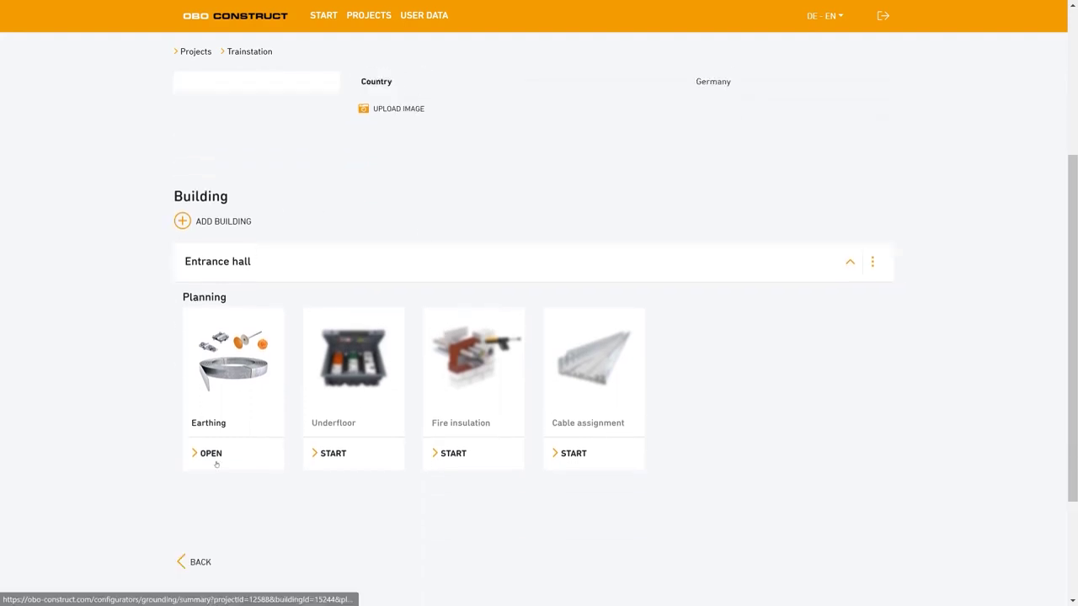
pyautogui.click(217, 461)
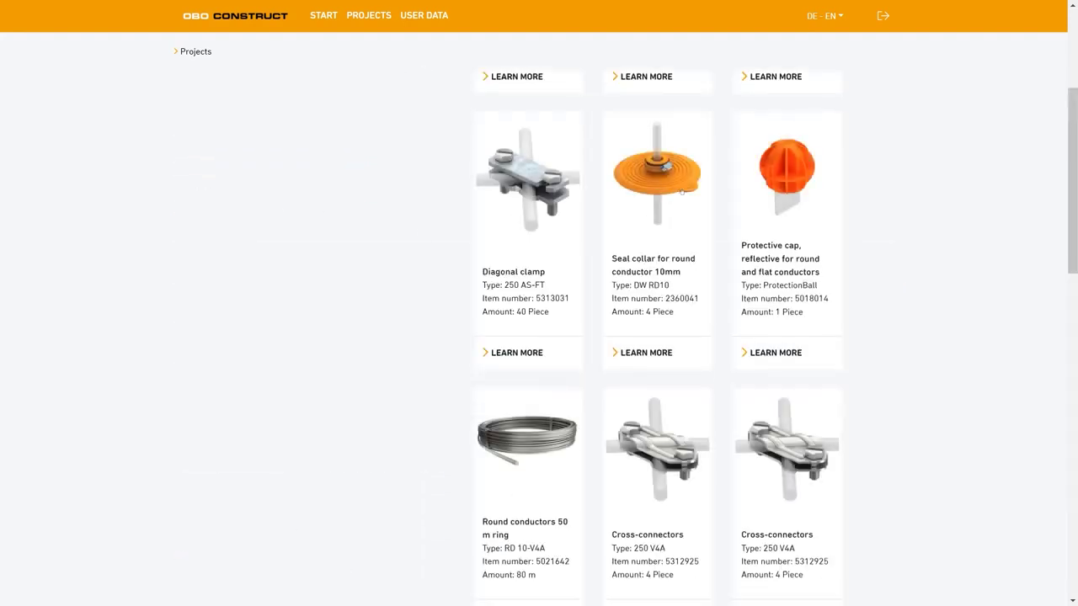
# Review the earthing parts summary, then return to the OBO Construct start page
pyautogui.scroll(-3, 679, 320)
pyautogui.scroll(-7, 678, 320)
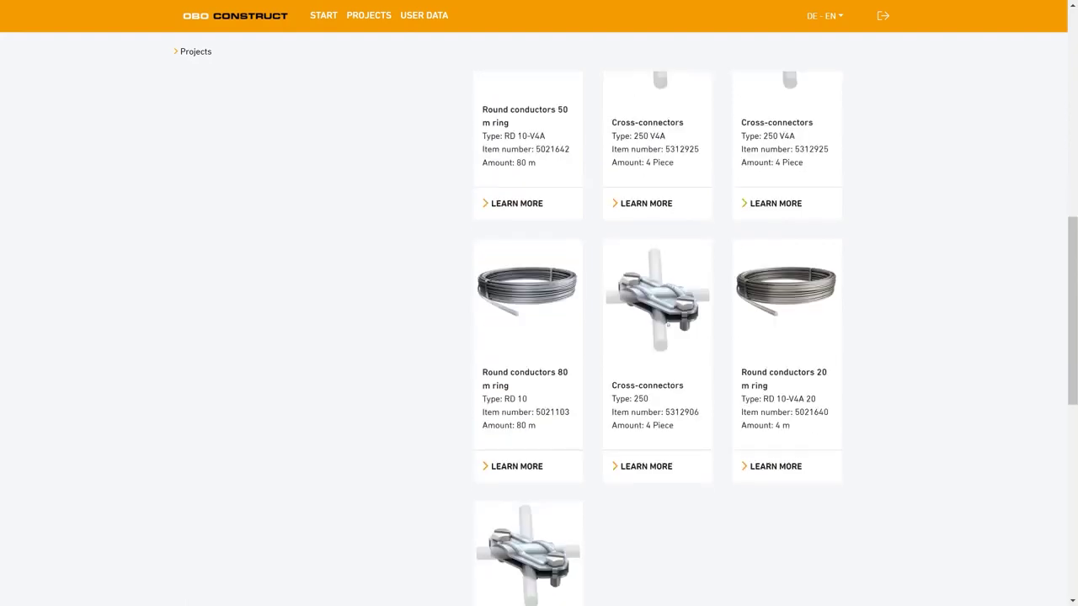
pyautogui.scroll(-2, 617, 324)
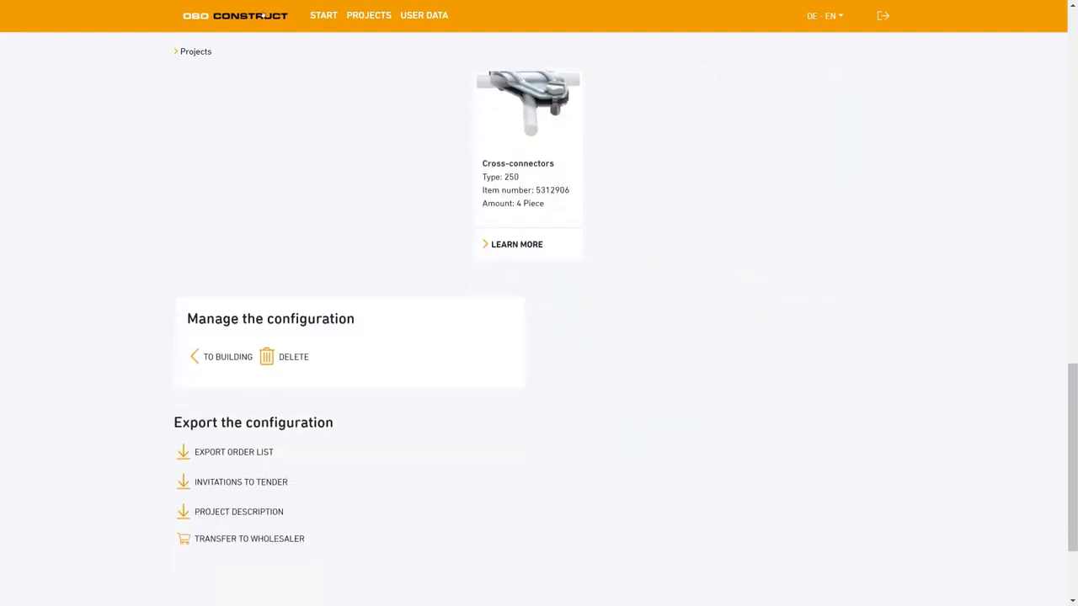
pyautogui.click(266, 16)
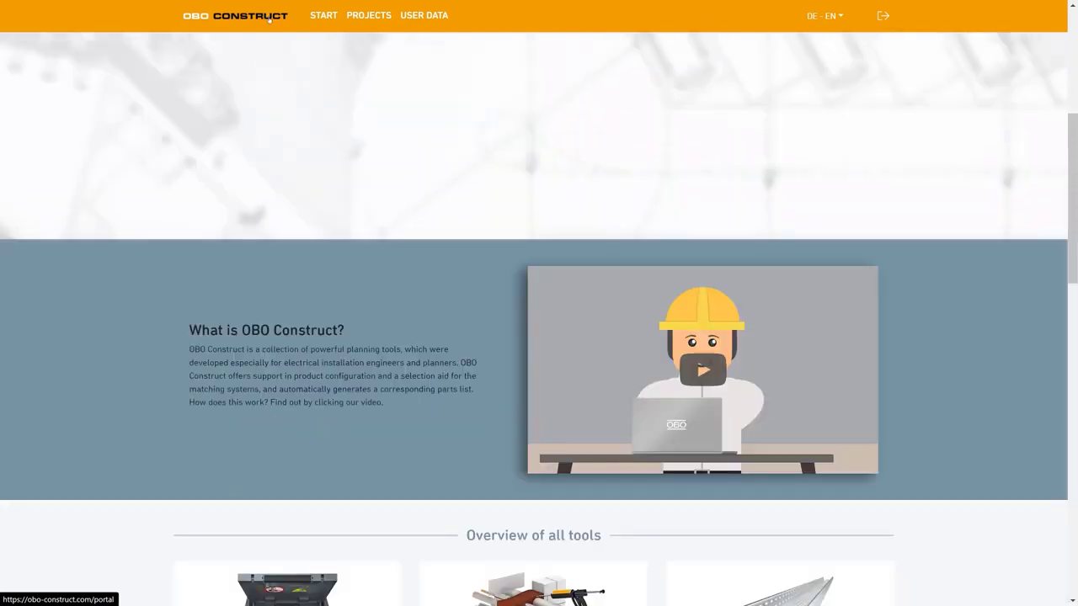